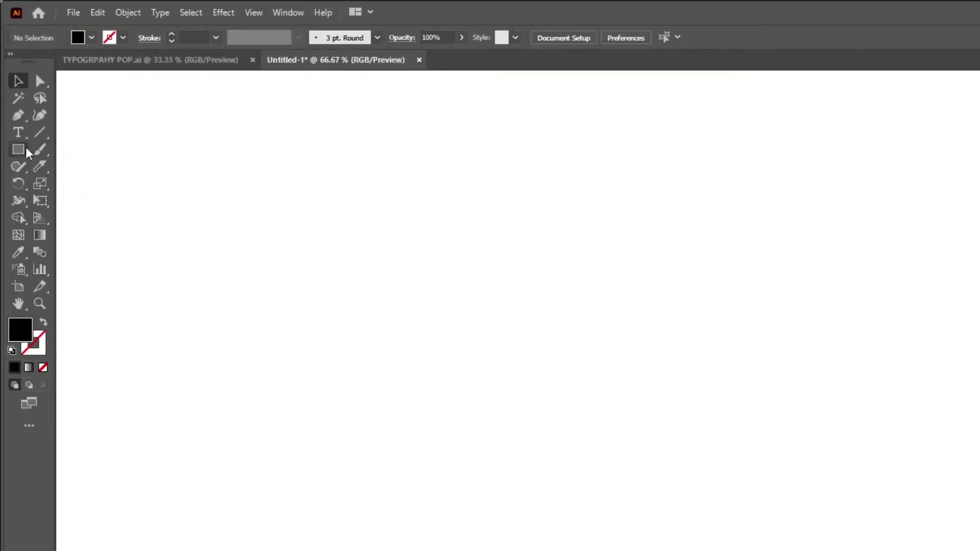
# - Draw a 602.7 px black circle and slice it into three bands with two wavy knife cuts
pyautogui.click(88, 184)
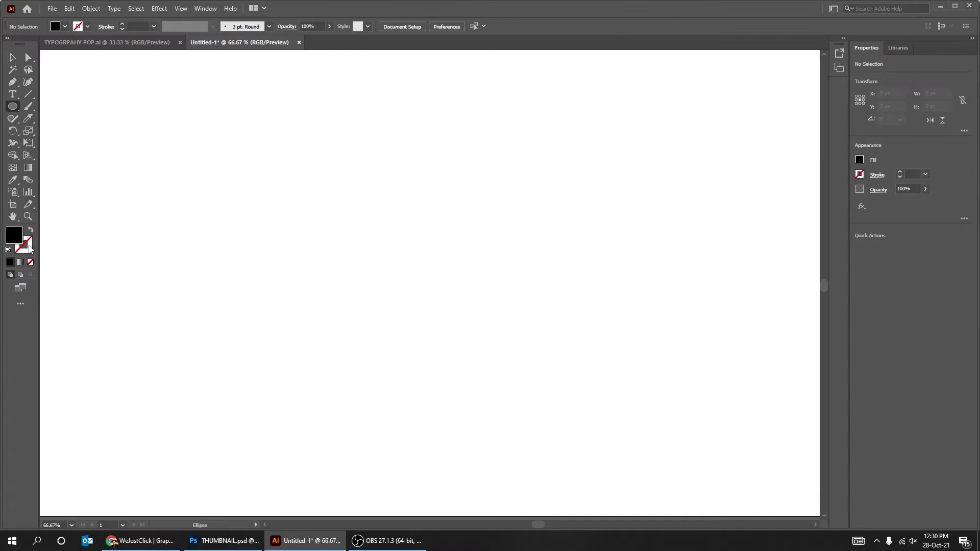
pyautogui.press('F6')
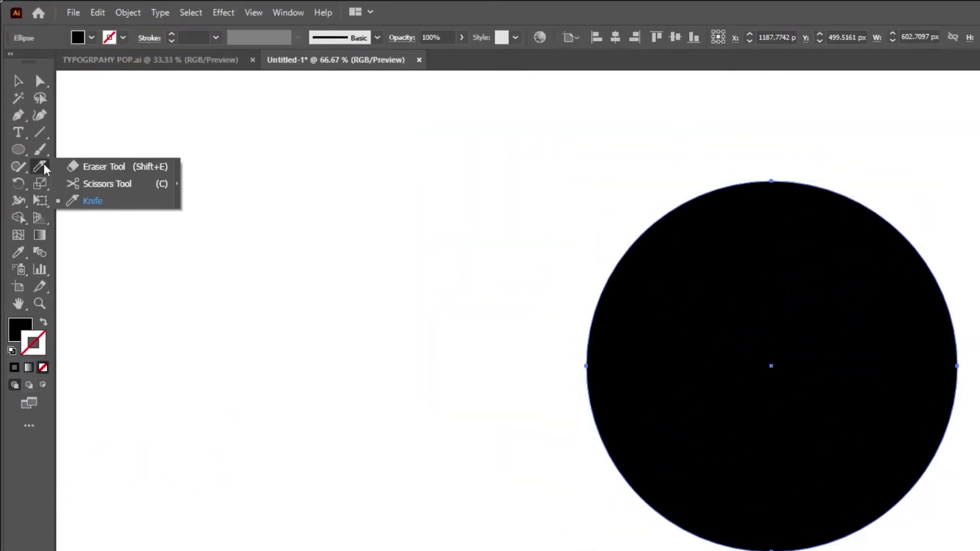
pyautogui.click(105, 200)
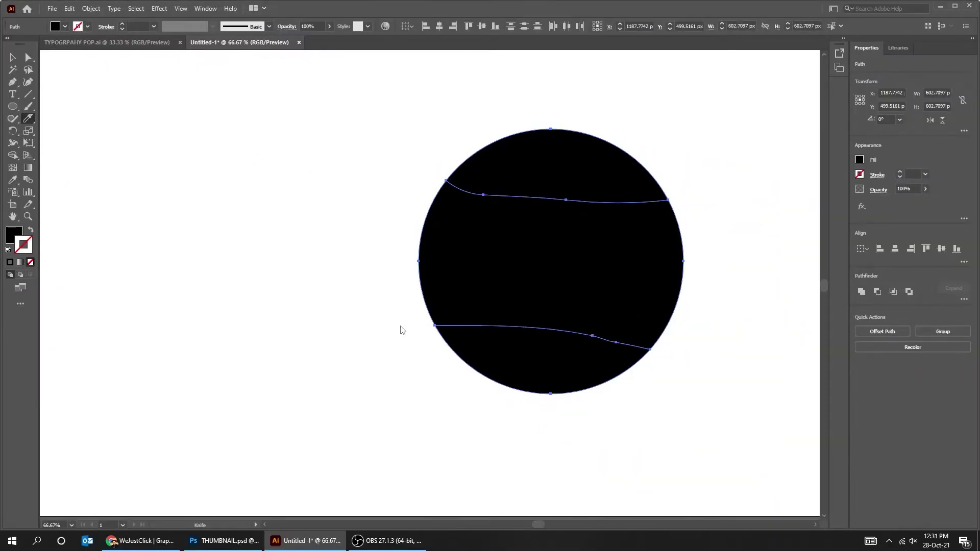
pyautogui.press('v')
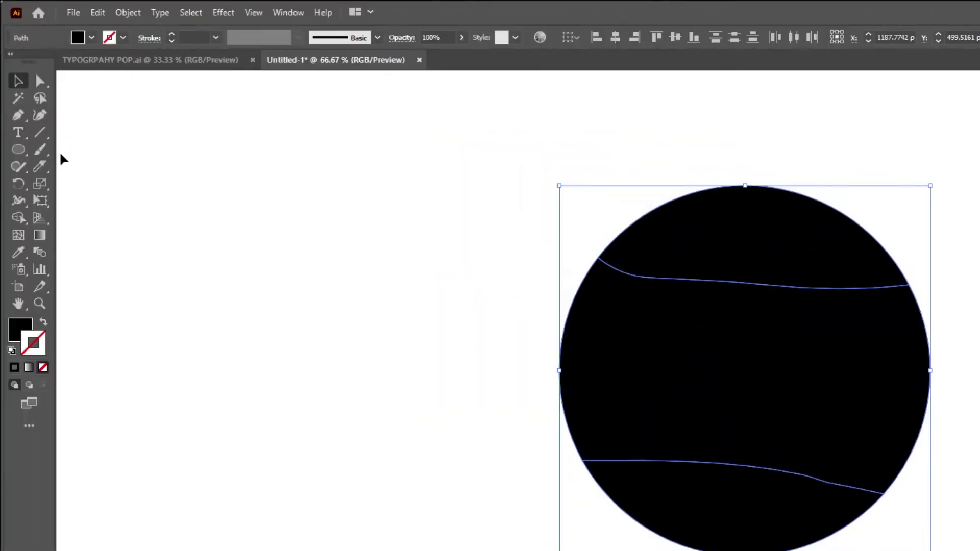
# - Type 'imagine' left of the circle, scale it to about 154 pt, and position it
pyautogui.click(18, 132)
pyautogui.click(172, 228)
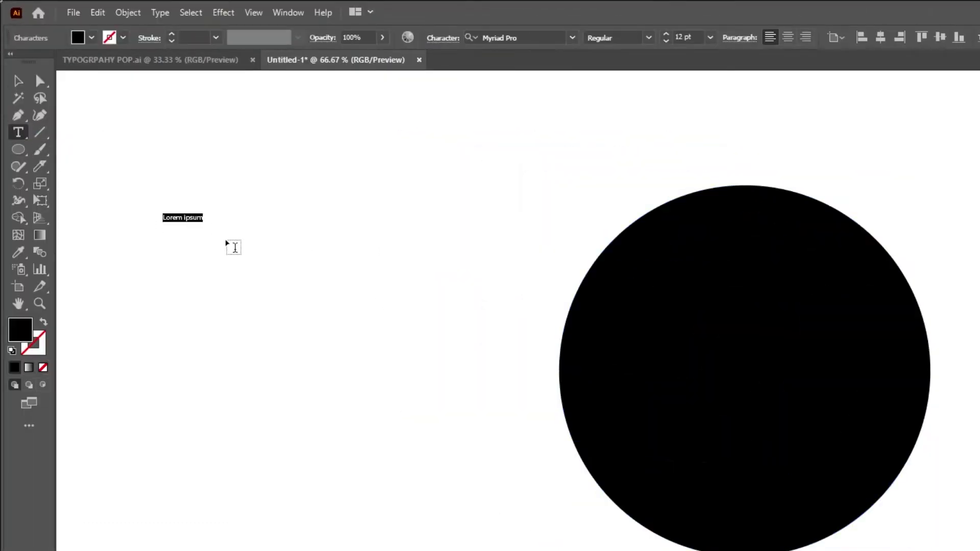
pyautogui.write('imagine')
pyautogui.press('Escape')
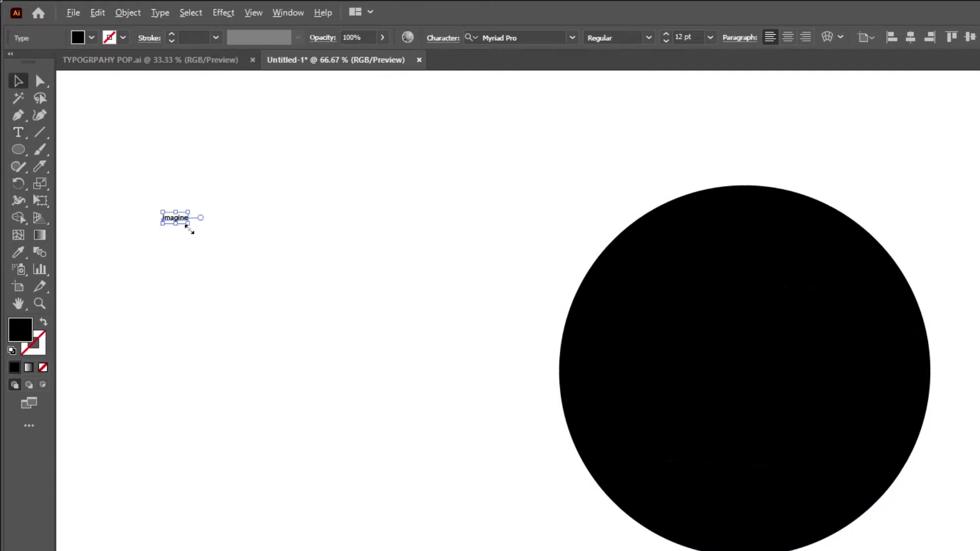
pyautogui.moveTo(198, 221); pyautogui.dragTo(342, 273)
pyautogui.moveTo(255, 258); pyautogui.dragTo(331, 233)
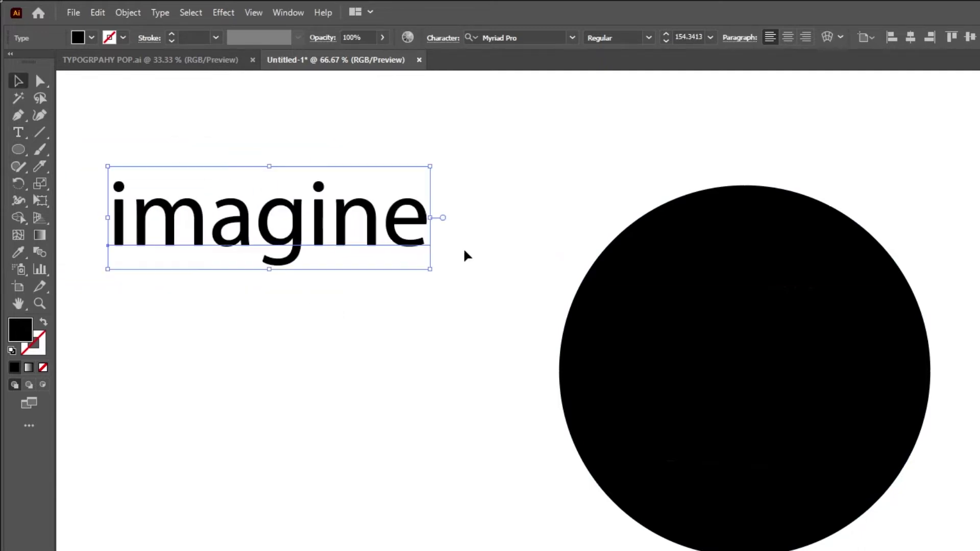
pyautogui.click(288, 12)
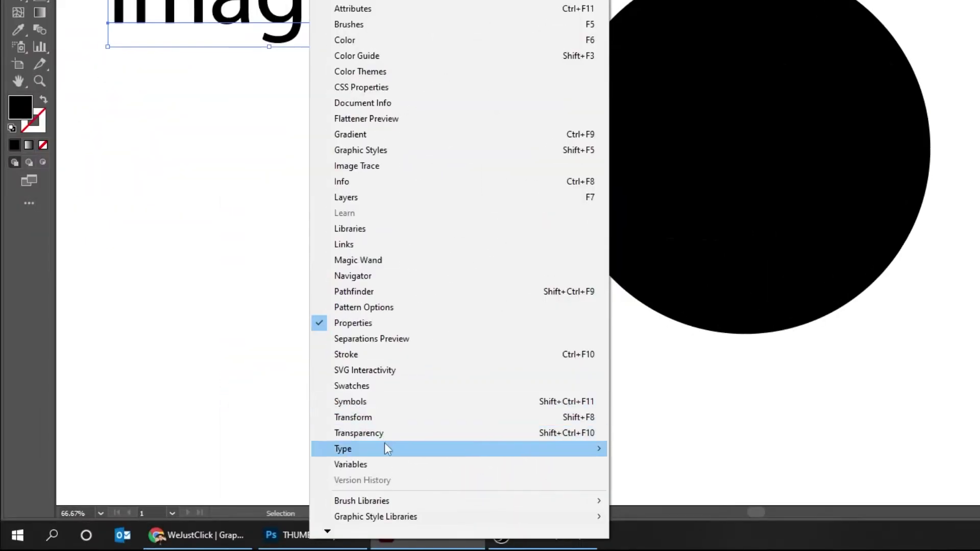
# - In the Character panel, set 'imagine' to Montserrat Semi Bold with tracking -36
pyautogui.moveTo(279, 481)
pyautogui.click(694, 355)
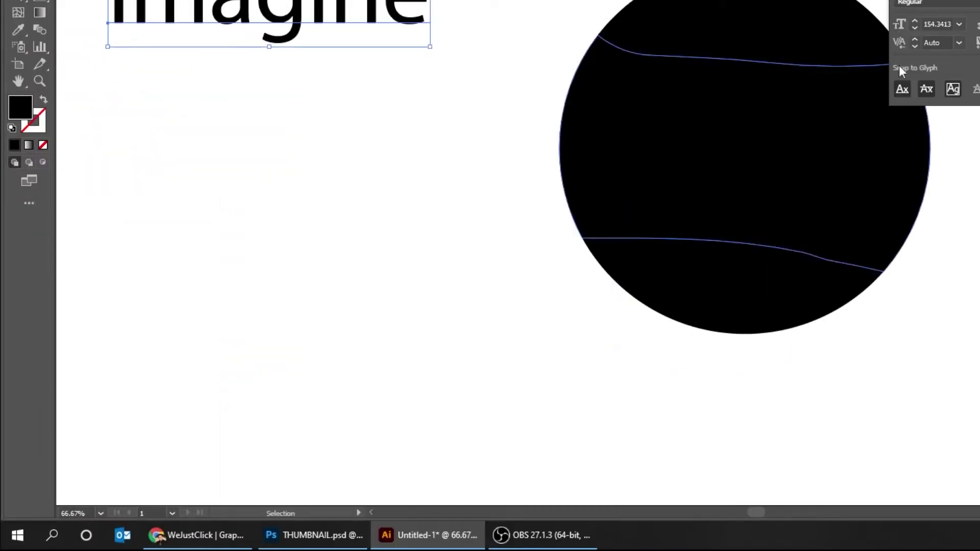
pyautogui.moveTo(689, 124); pyautogui.dragTo(302, 297)
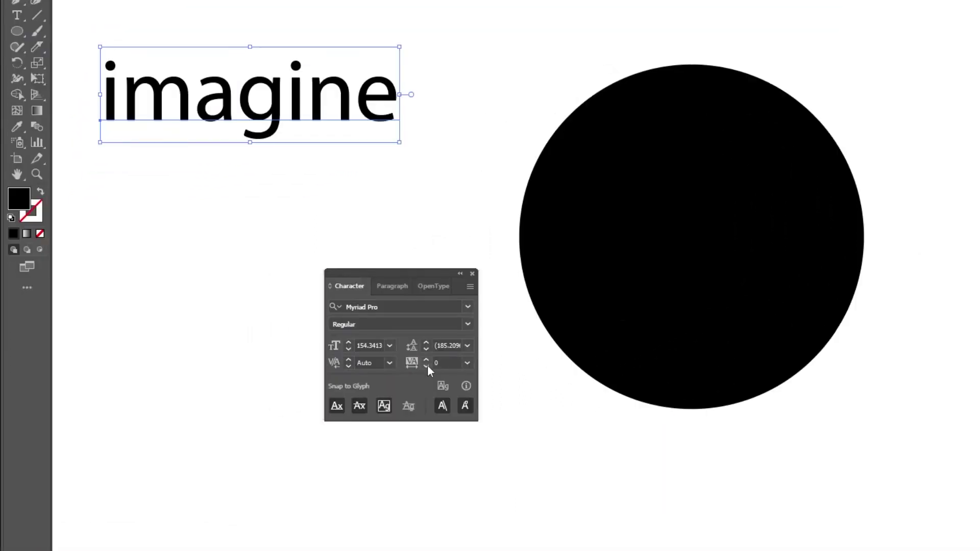
pyautogui.moveTo(426, 366); pyautogui.dragTo(427, 366)
pyautogui.click(390, 306)
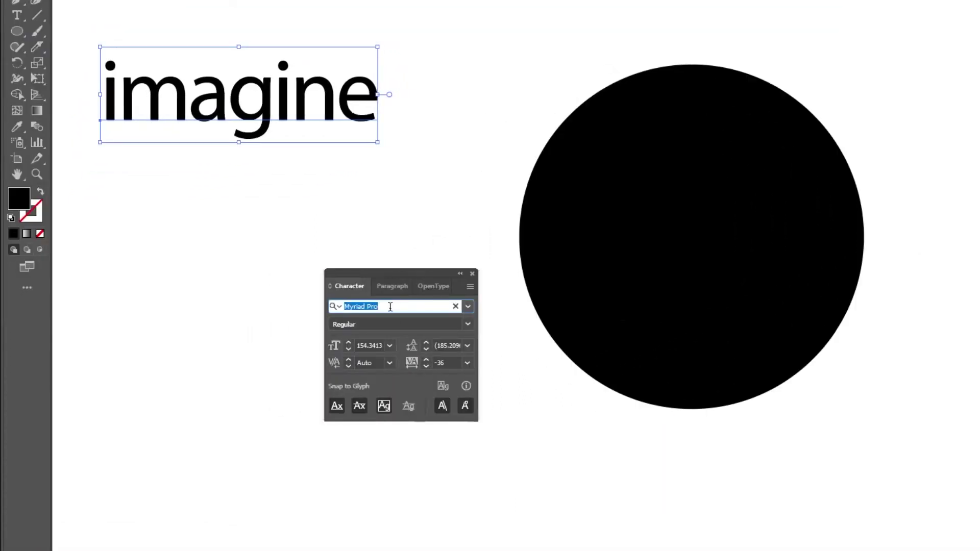
pyautogui.write('montserr')
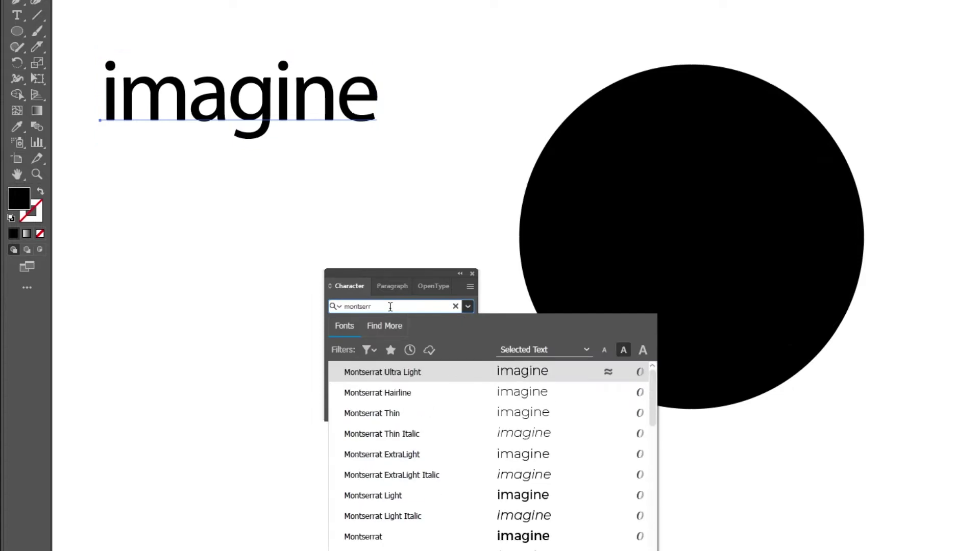
pyautogui.scroll(-1, 411, 531)
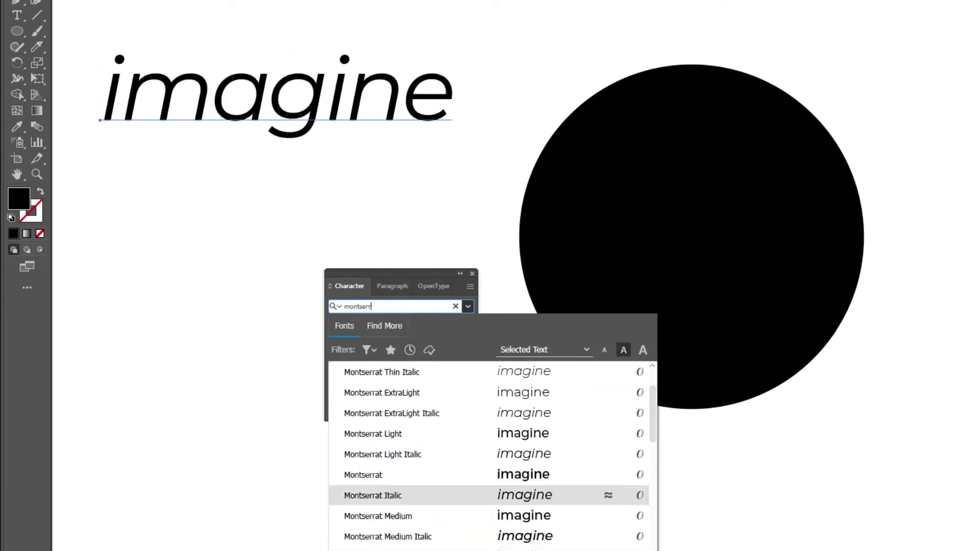
pyautogui.scroll(-1, 424, 534)
pyautogui.click(419, 495)
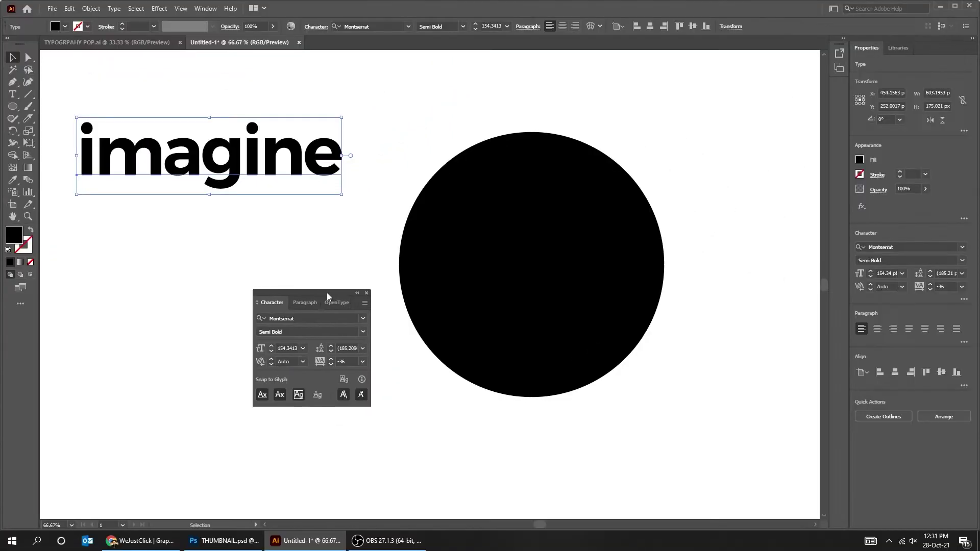
pyautogui.moveTo(425, 274); pyautogui.dragTo(944, 271)
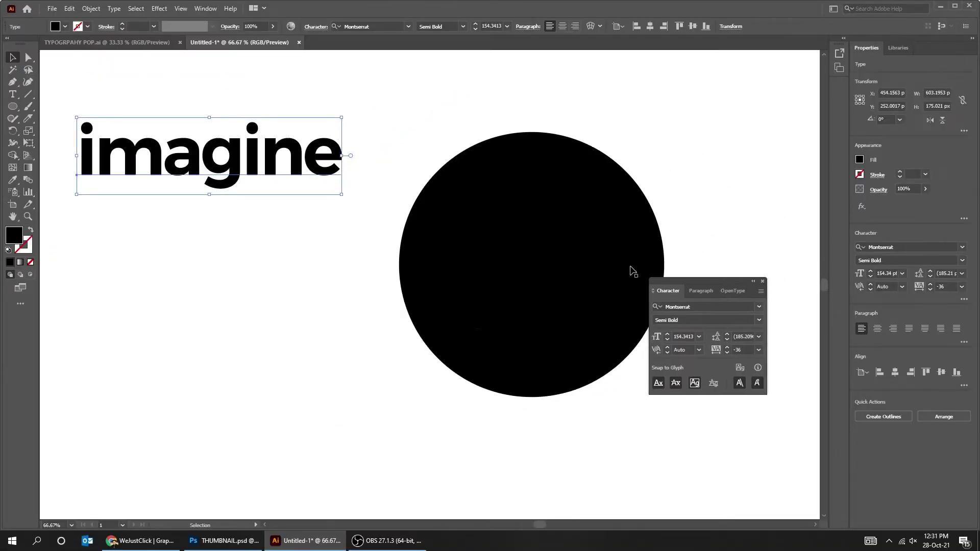
# - Duplicate 'imagine' directly below and retype the copy as 'believe'
pyautogui.moveTo(234, 169); pyautogui.dragTo(232, 248)
pyautogui.press('t')
pyautogui.doubleClick(232, 248)
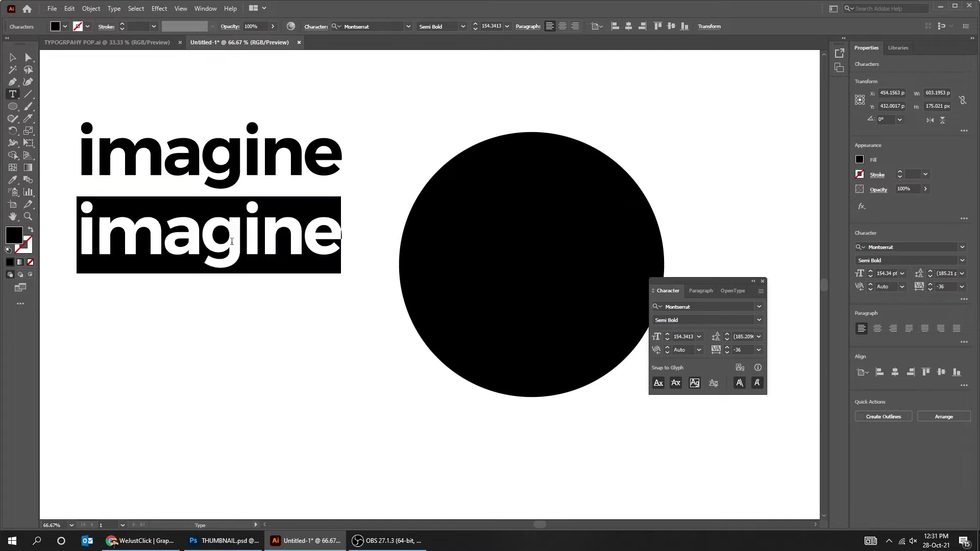
pyautogui.write('believe')
pyautogui.press('Escape')
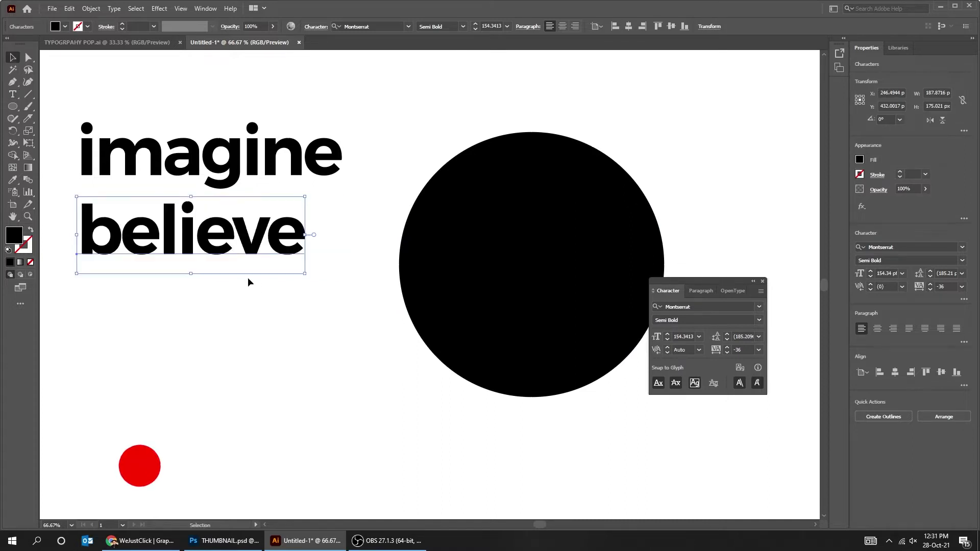
# - Duplicate 'believe' further down, retype it as 'achieve', and nudge it closer
pyautogui.moveTo(234, 250); pyautogui.dragTo(236, 392)
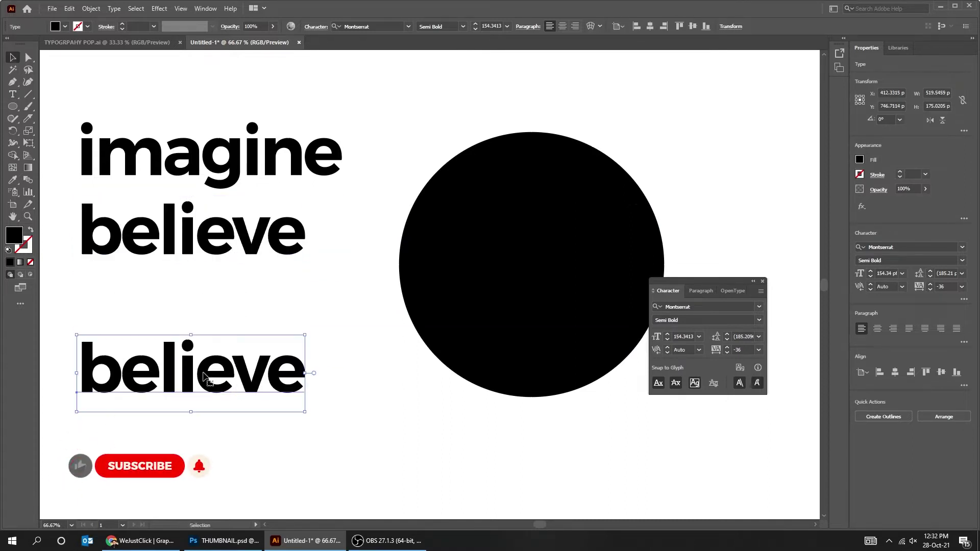
pyautogui.doubleClick(205, 377)
pyautogui.doubleClick(205, 377)
pyautogui.write('achieve')
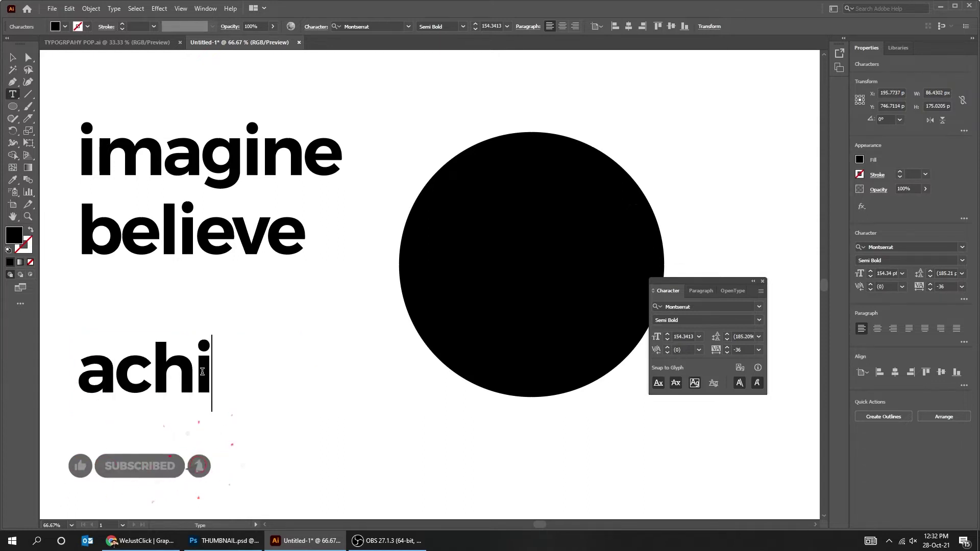
pyautogui.press('Escape')
pyautogui.moveTo(266, 377); pyautogui.dragTo(266, 346)
pyautogui.click(376, 411)
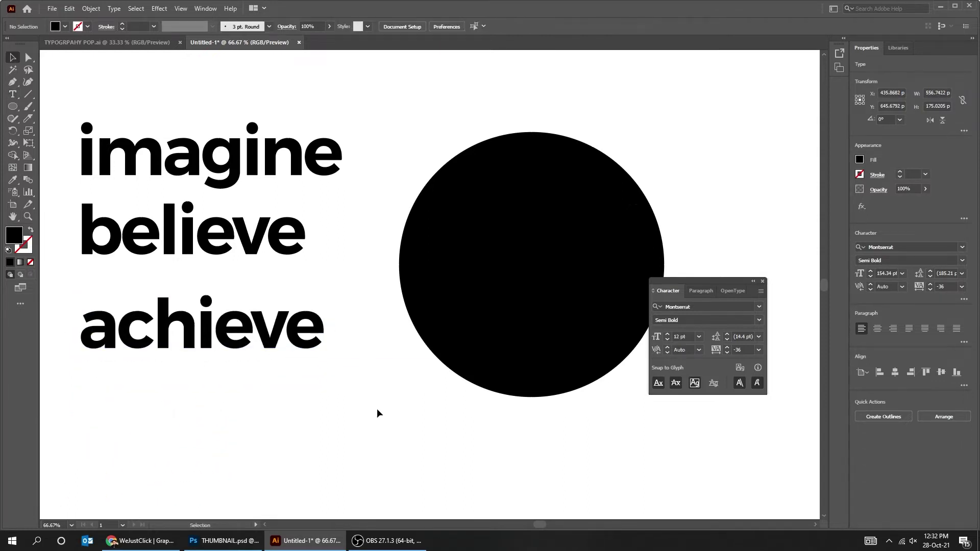
# - Bring the sliced circle pieces to the front with Arrange > Bring to Front
pyautogui.click(476, 244)
pyautogui.rightClick(442, 212)
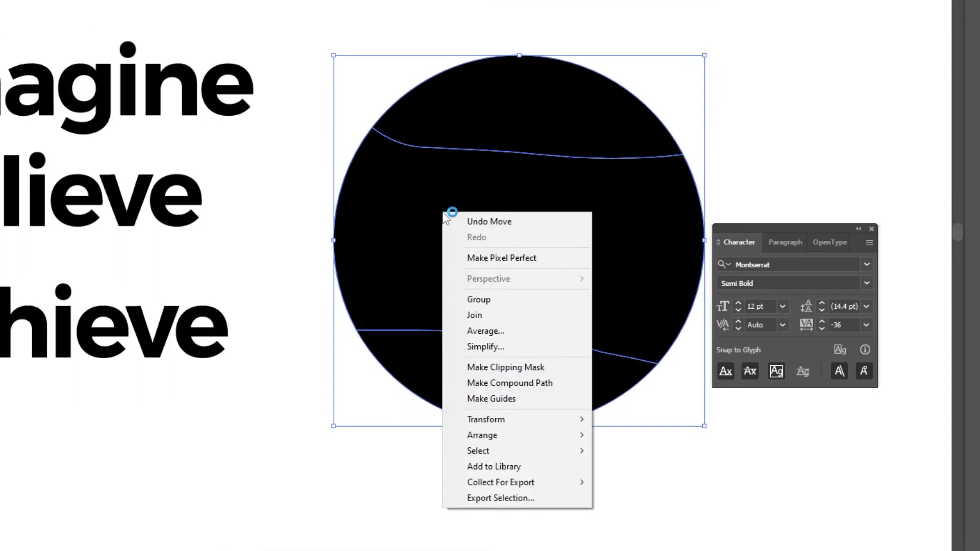
pyautogui.moveTo(511, 439)
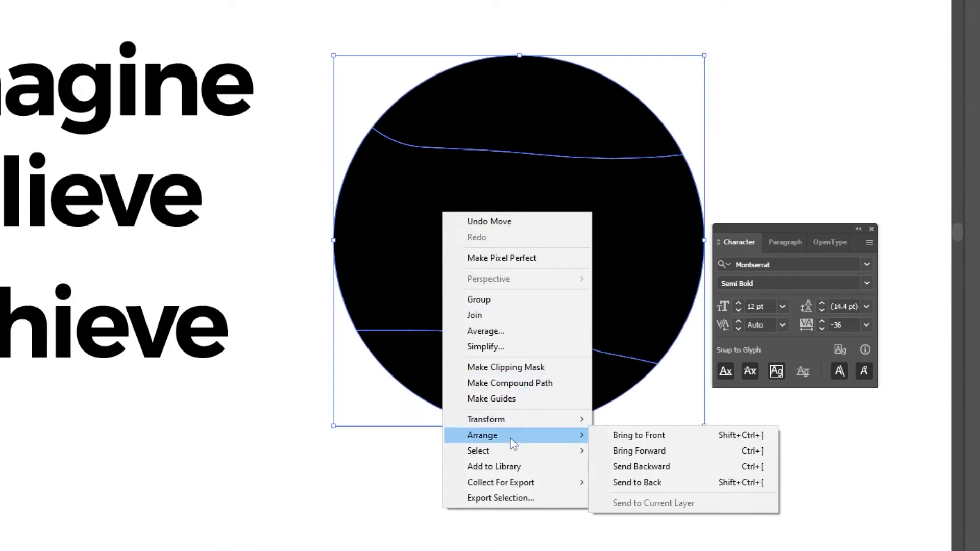
pyautogui.click(678, 434)
pyautogui.click(256, 317)
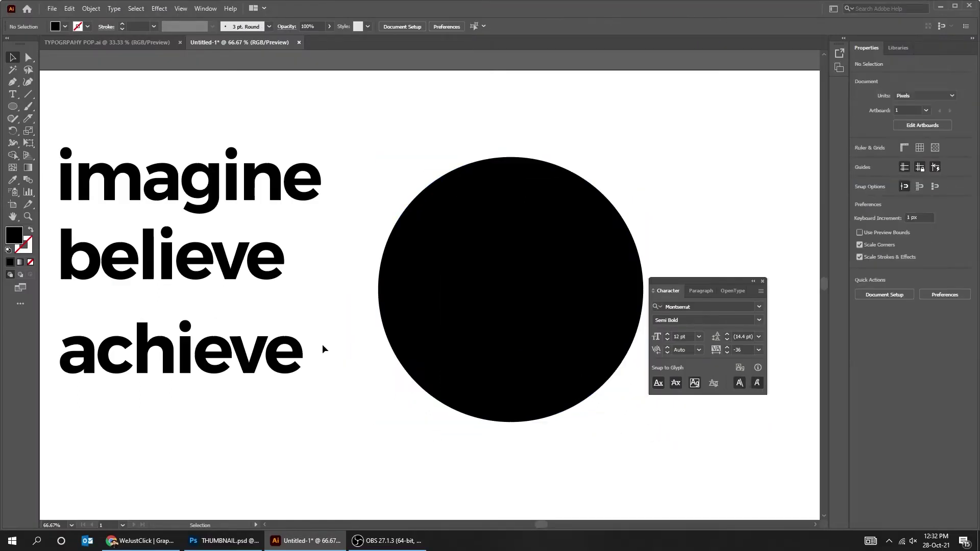
pyautogui.click(267, 194)
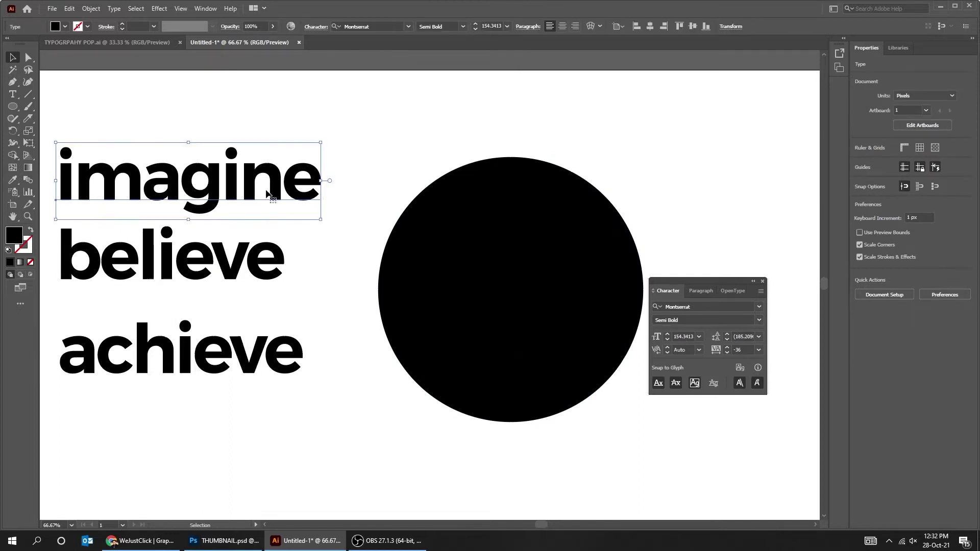
# - Warp 'imagine' into the top circle piece with Envelope Distort > Make with Top Object
pyautogui.keyDown('shift'); pyautogui.click(453, 196); pyautogui.keyUp('shift')
pyautogui.click(90, 9)
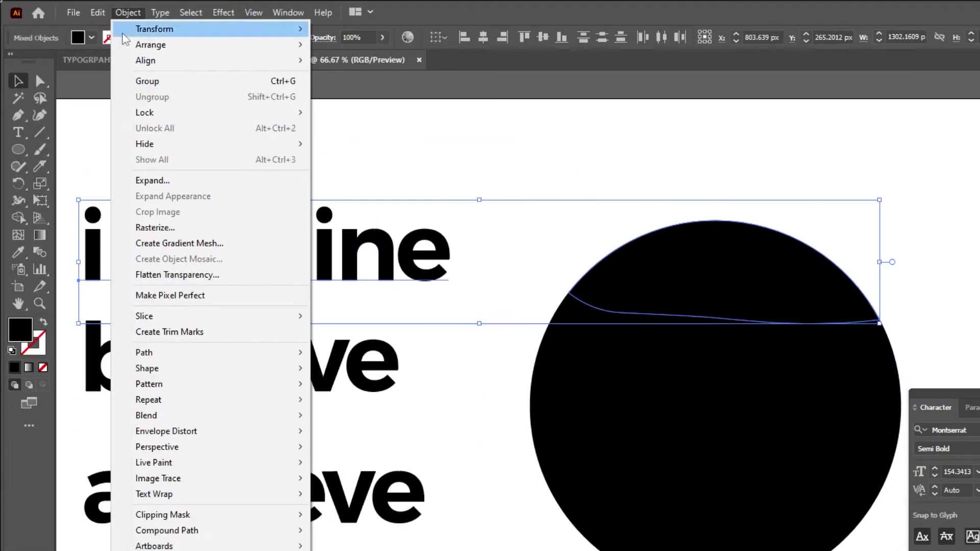
pyautogui.moveTo(146, 313)
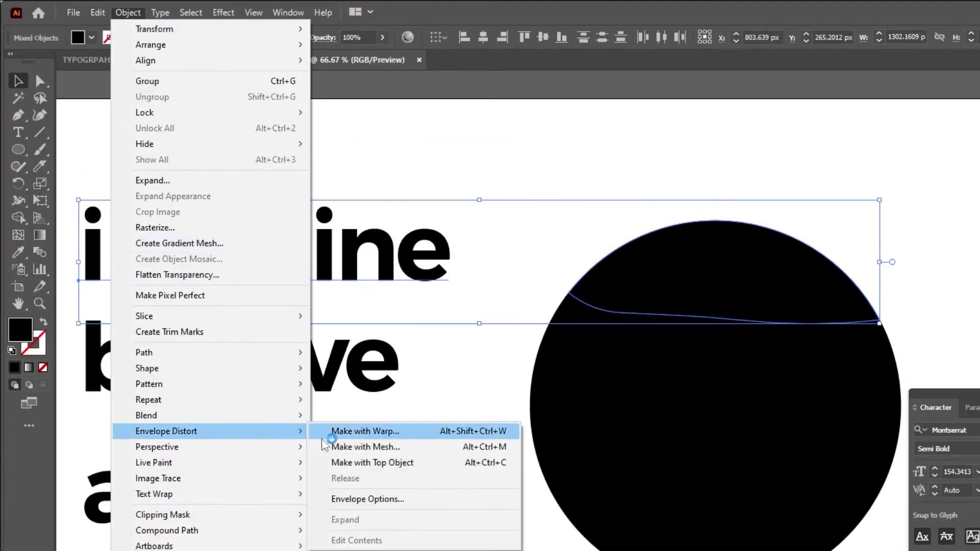
pyautogui.click(421, 464)
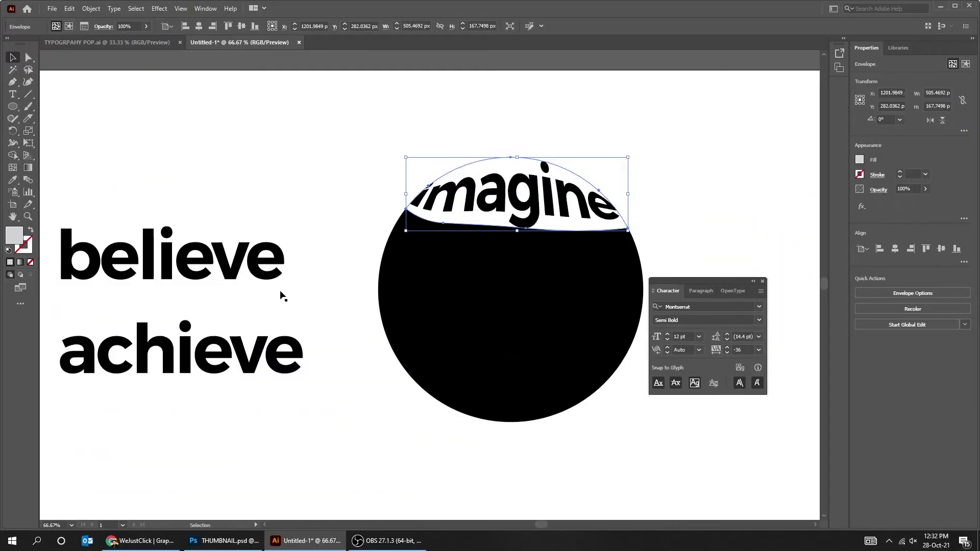
# - Warp 'believe' into the middle band of the circle
pyautogui.click(213, 257)
pyautogui.keyDown('shift'); pyautogui.click(466, 279); pyautogui.keyUp('shift')
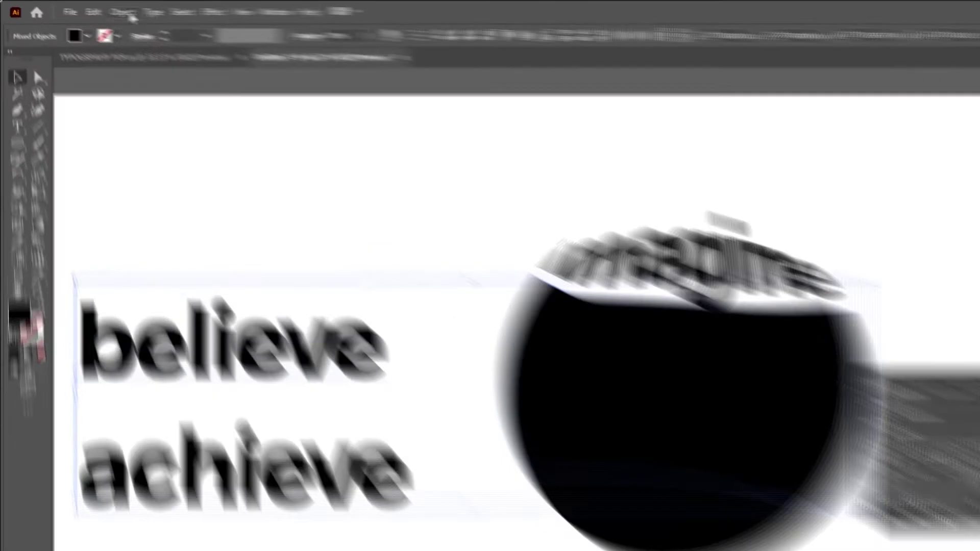
pyautogui.click(90, 8)
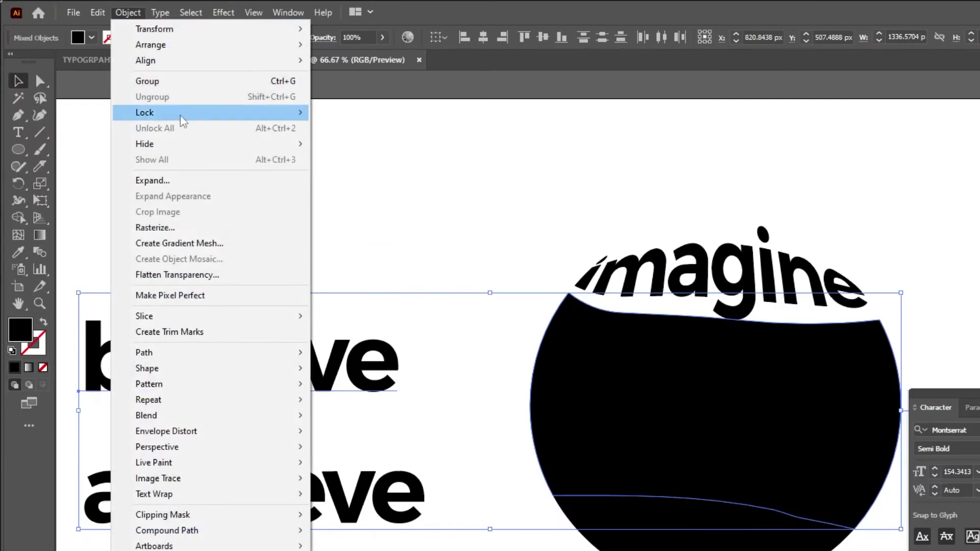
pyautogui.moveTo(223, 434)
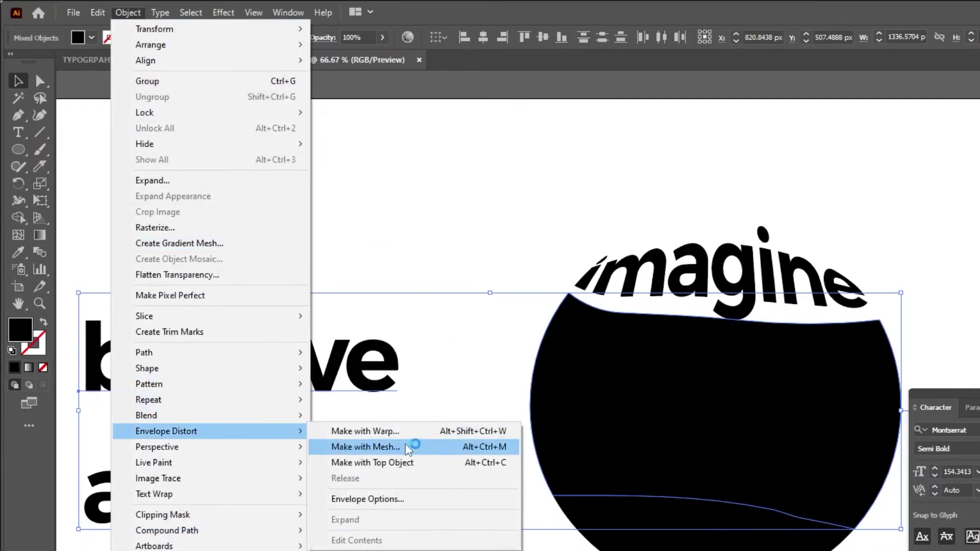
pyautogui.click(408, 465)
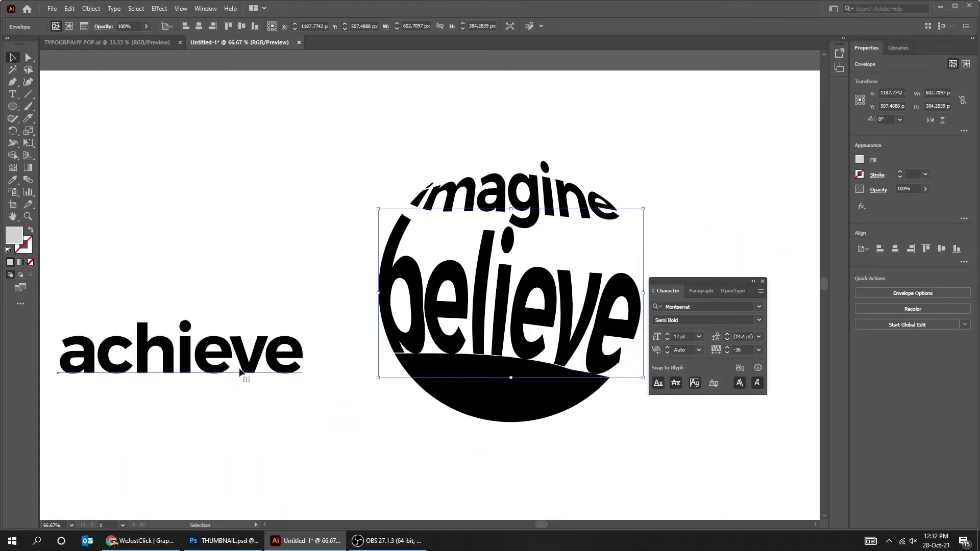
# - Warp 'achieve' into the bottom band of the circle
pyautogui.click(240, 372)
pyautogui.keyDown('shift'); pyautogui.click(450, 398); pyautogui.keyUp('shift')
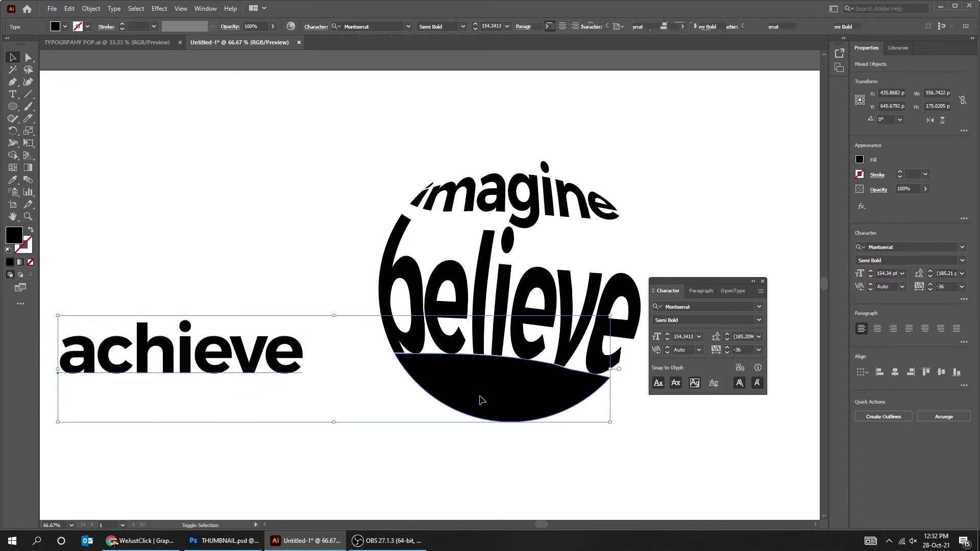
pyautogui.click(92, 9)
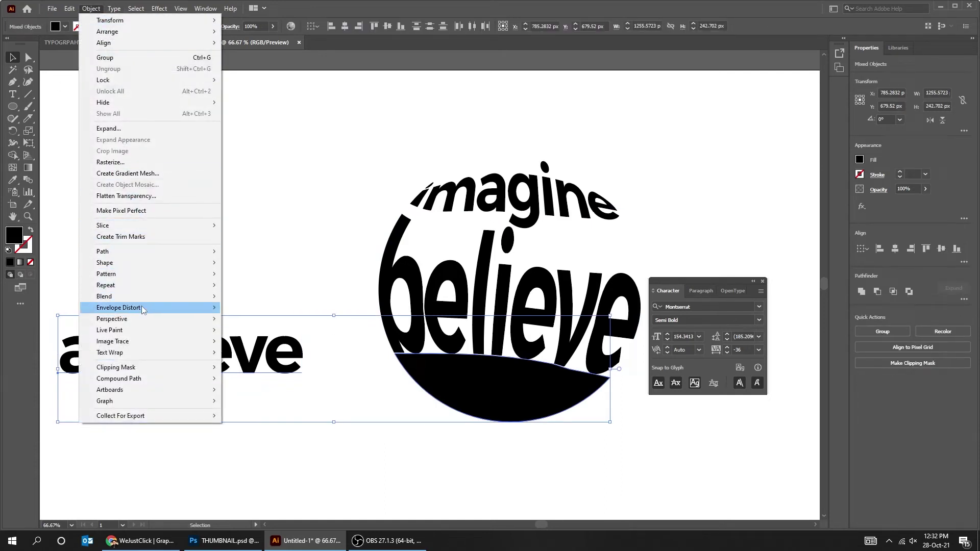
pyautogui.moveTo(142, 307)
pyautogui.click(273, 327)
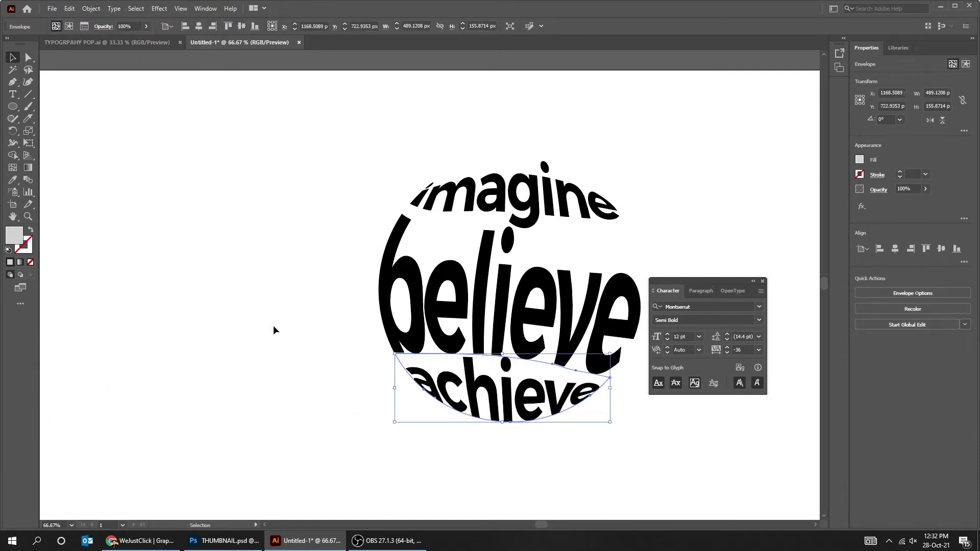
# - Select all three warped words and group them
pyautogui.click(403, 216)
pyautogui.hscroll(3, 321, 220)
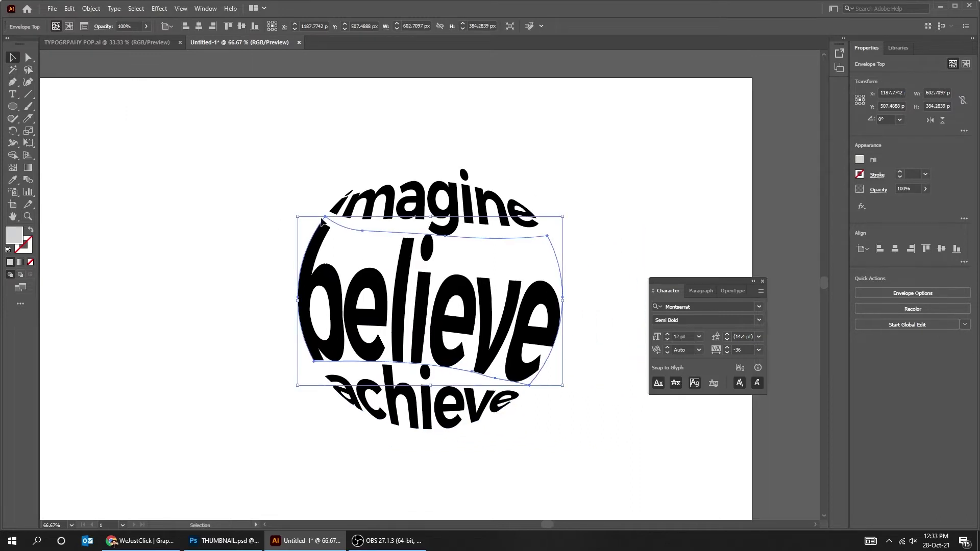
pyautogui.hotkey('ctrl', 'a')
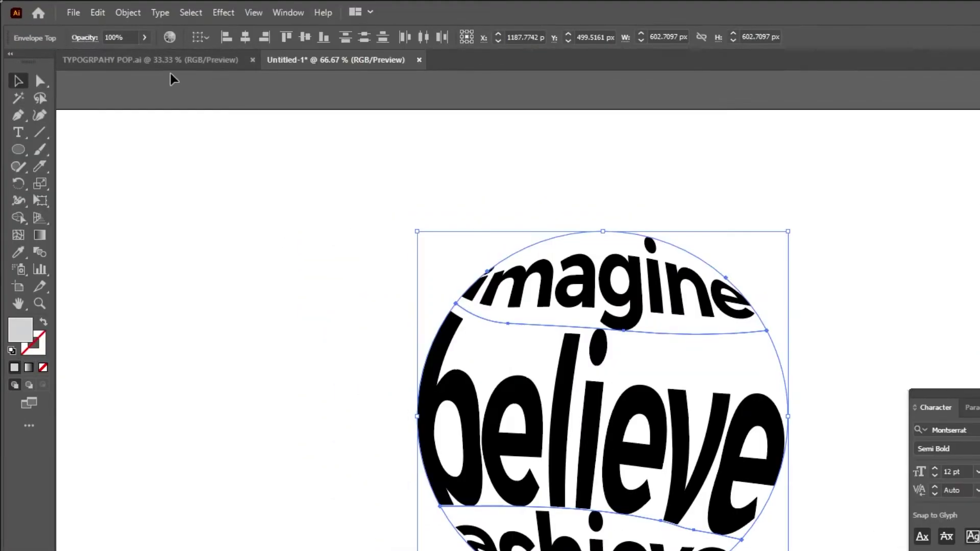
pyautogui.click(91, 8)
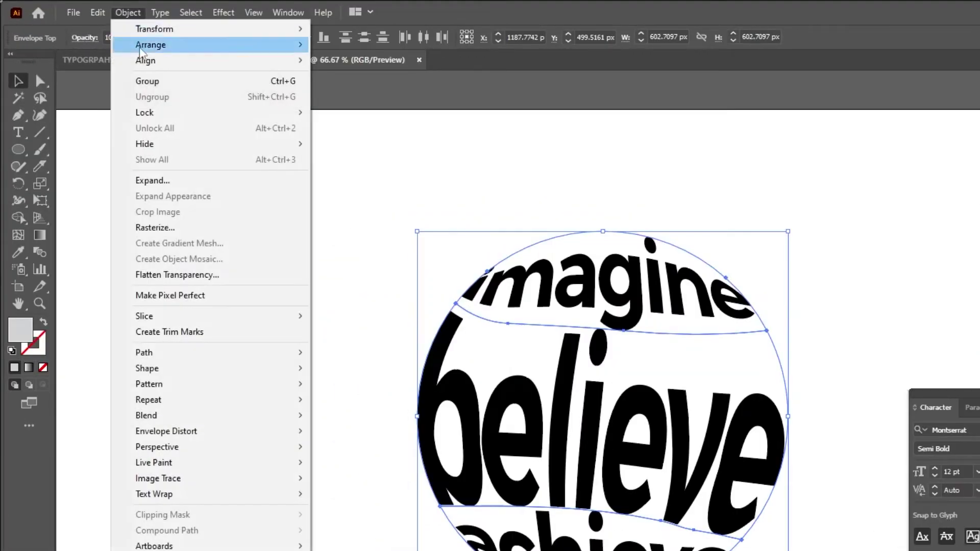
pyautogui.click(151, 87)
pyautogui.click(129, 12)
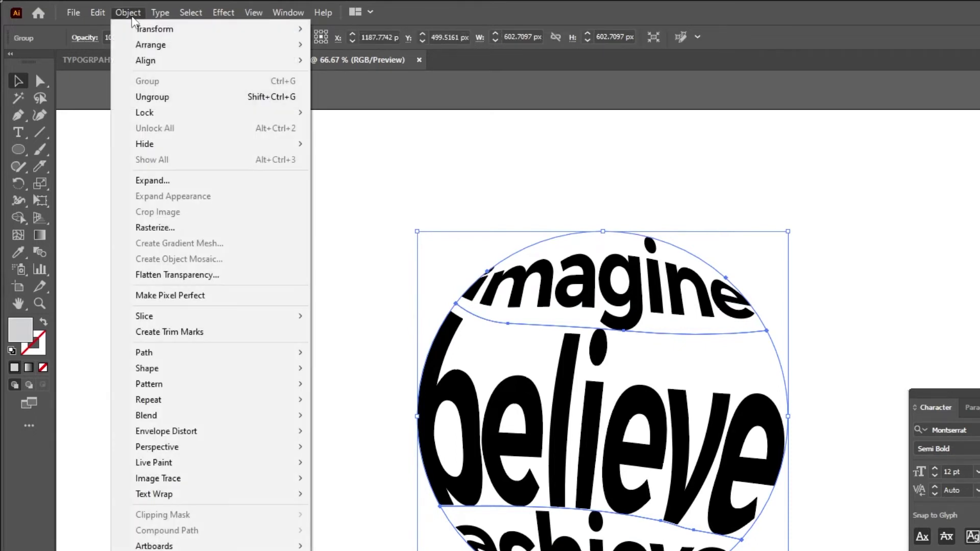
# - Expand the grouped envelope words into plain shapes and zoom out to 50%
pyautogui.click(156, 180)
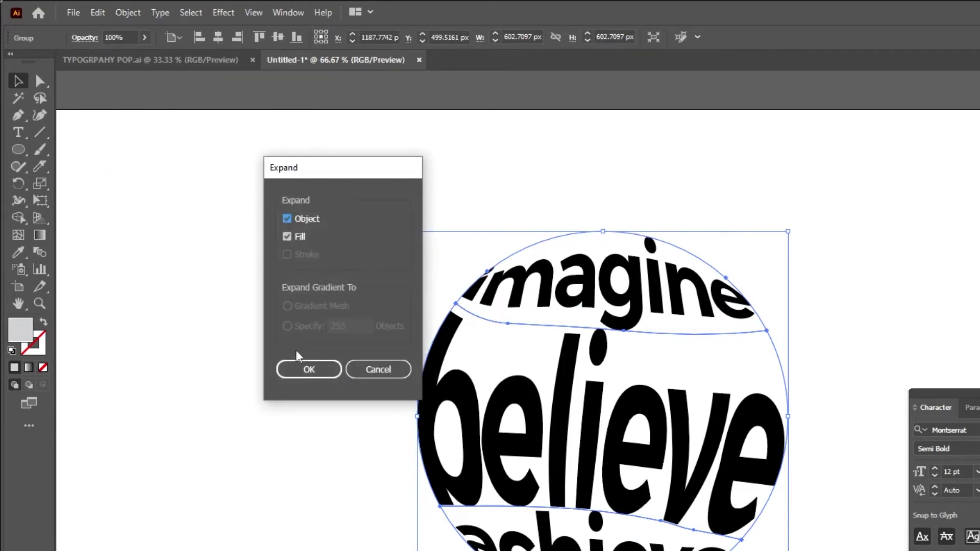
pyautogui.click(310, 370)
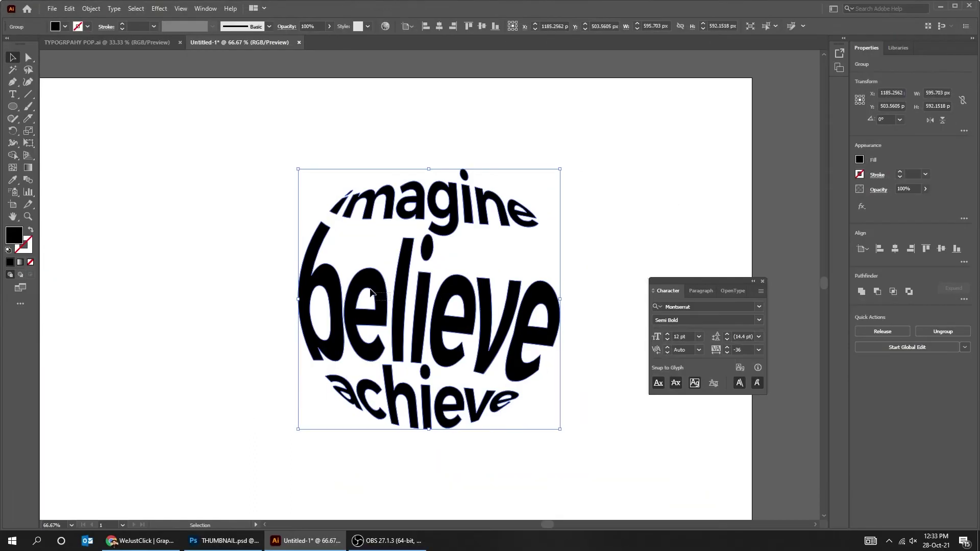
pyautogui.hotkey('ctrl', '-')
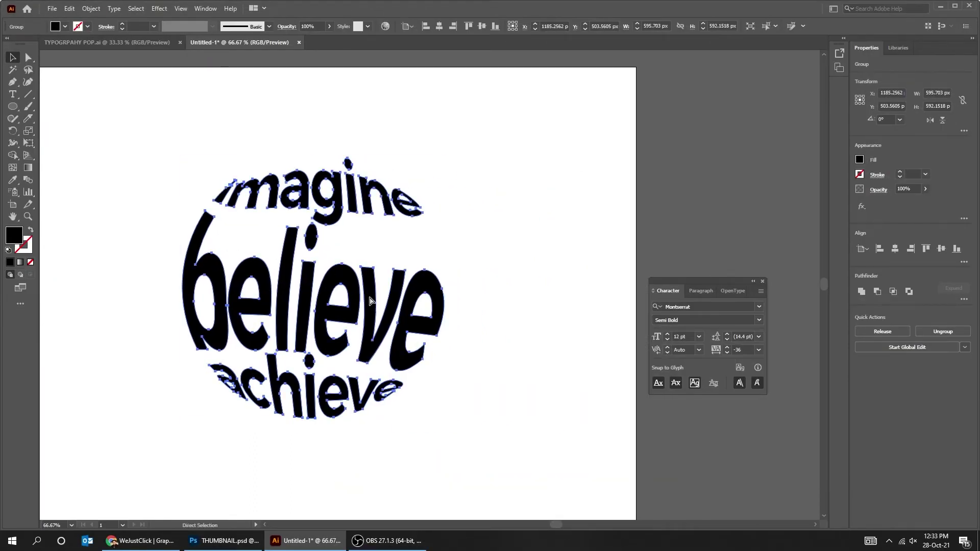
# - Duplicate the emblem to the left and shrink the copy to about 246 px
pyautogui.moveTo(384, 298); pyautogui.dragTo(167, 299)
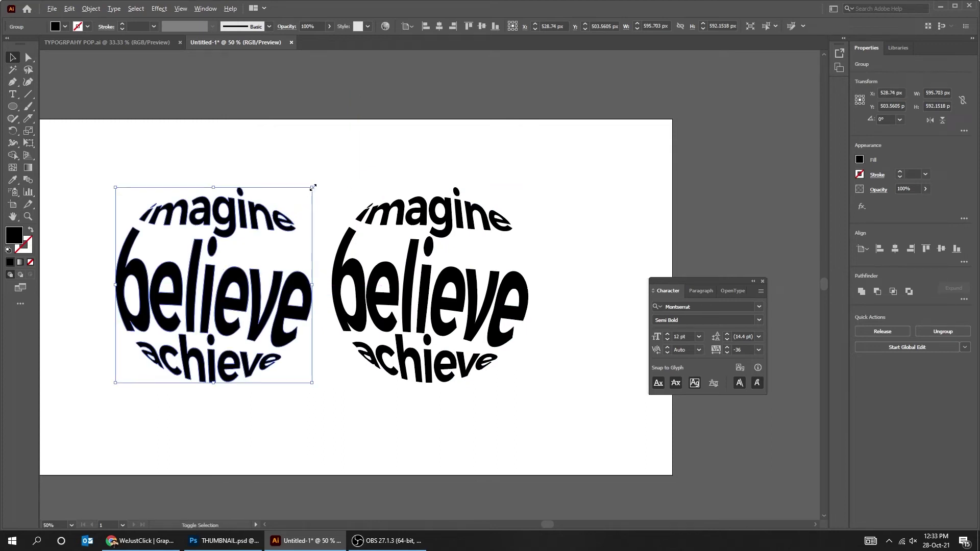
pyautogui.moveTo(312, 187); pyautogui.dragTo(255, 238)
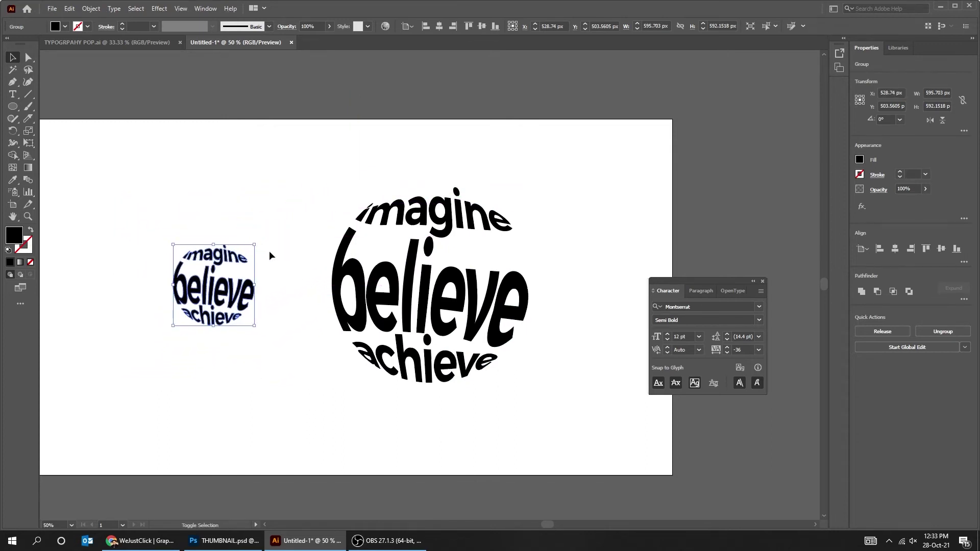
pyautogui.click(301, 275)
pyautogui.click(363, 306)
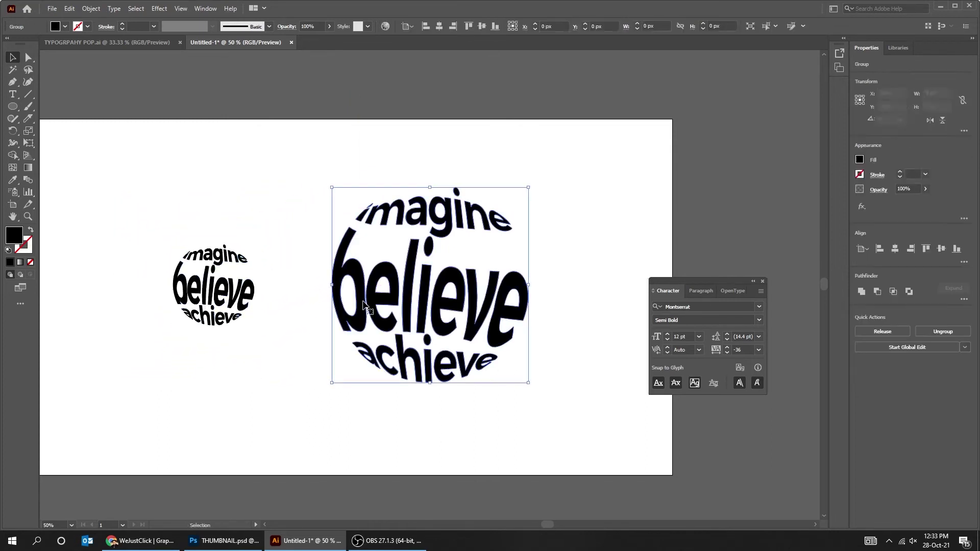
pyautogui.doubleClick(13, 235)
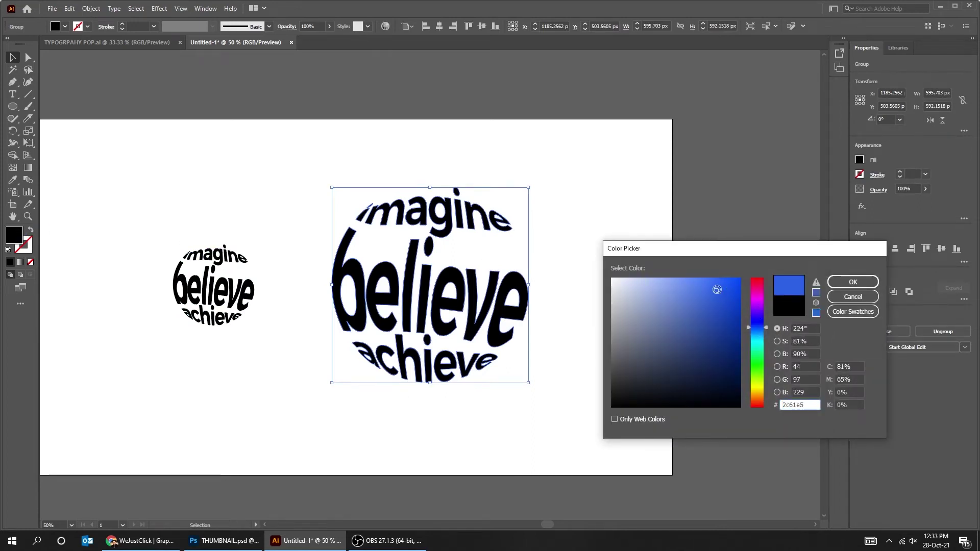
# - Fill the large emblem blue #2c61e5, bring it to front, and centre the small copy on it
pyautogui.click(840, 284)
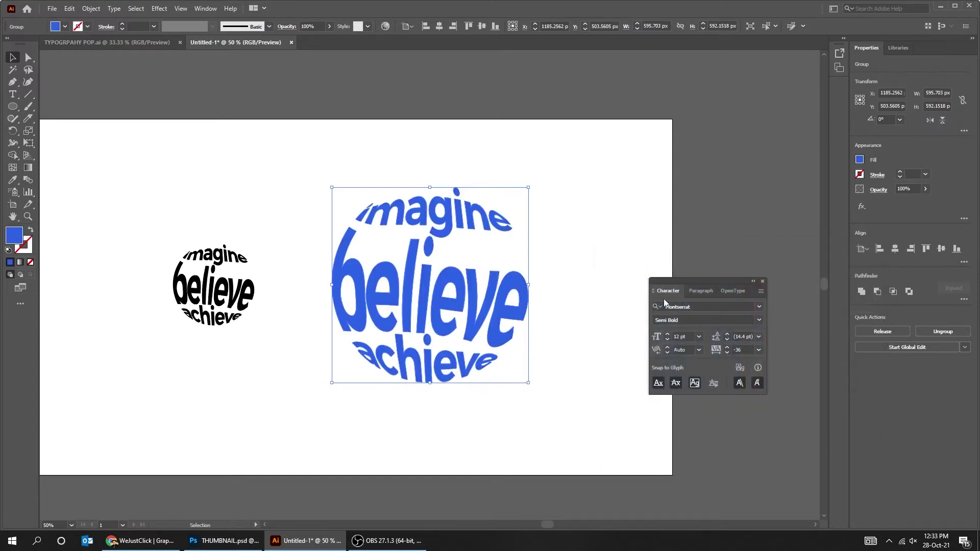
pyautogui.click(593, 287)
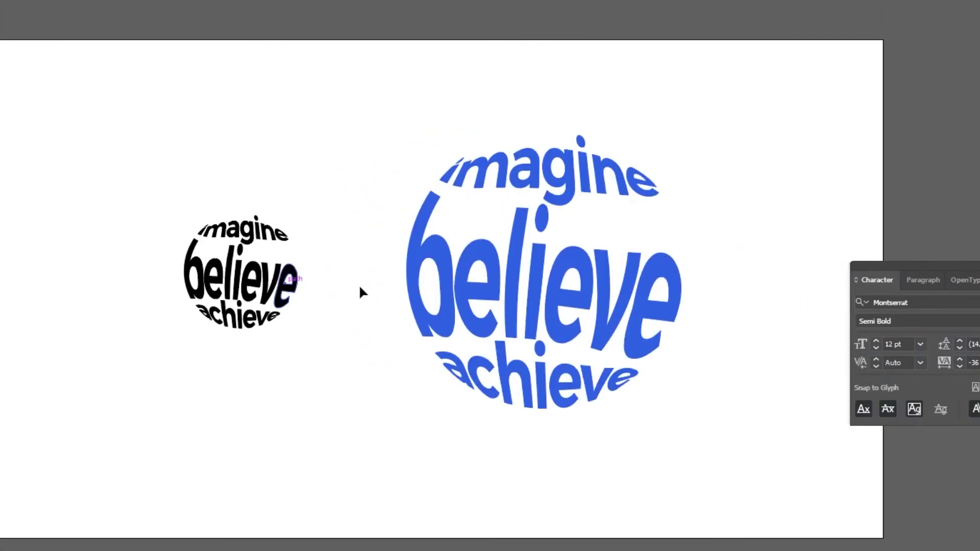
pyautogui.rightClick(462, 289)
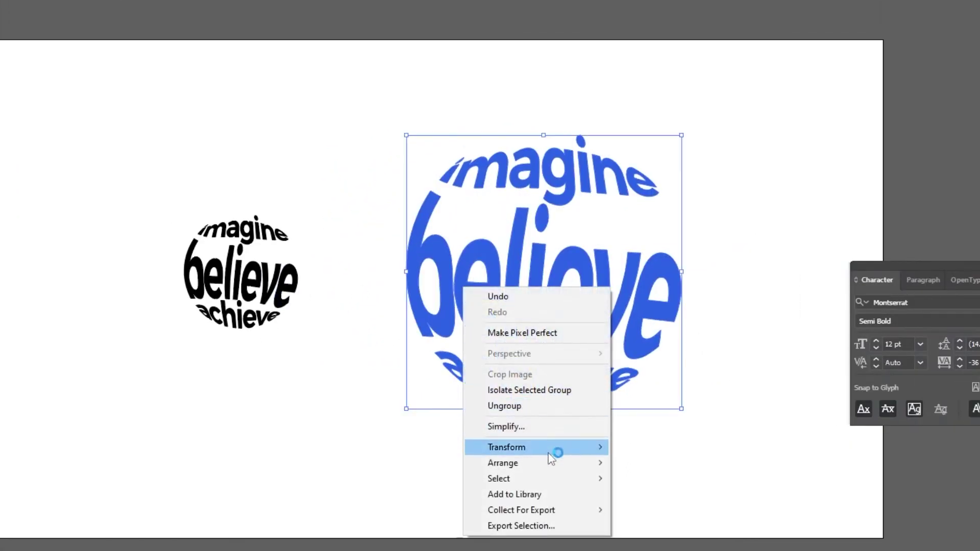
pyautogui.moveTo(549, 465)
pyautogui.click(667, 463)
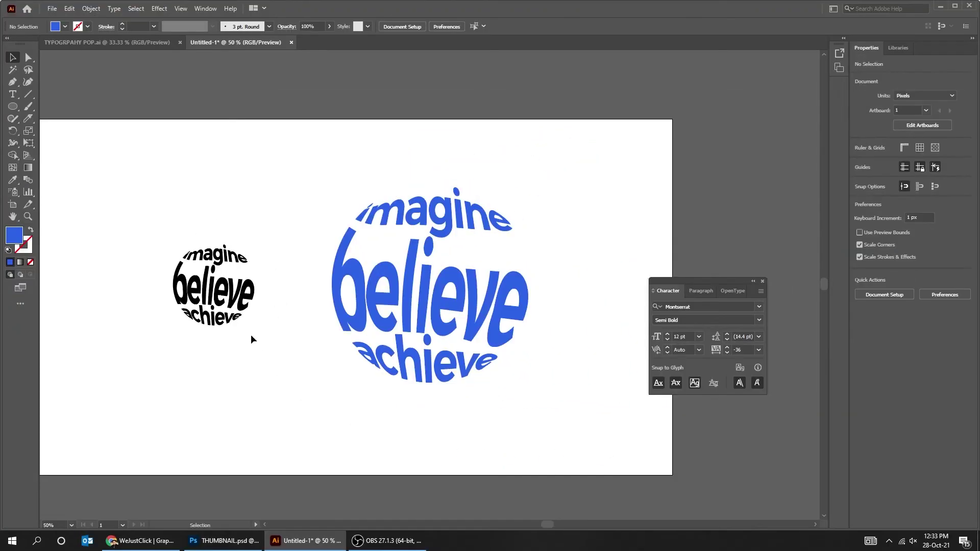
pyautogui.moveTo(265, 297); pyautogui.dragTo(430, 294)
pyautogui.moveTo(393, 175); pyautogui.dragTo(458, 335)
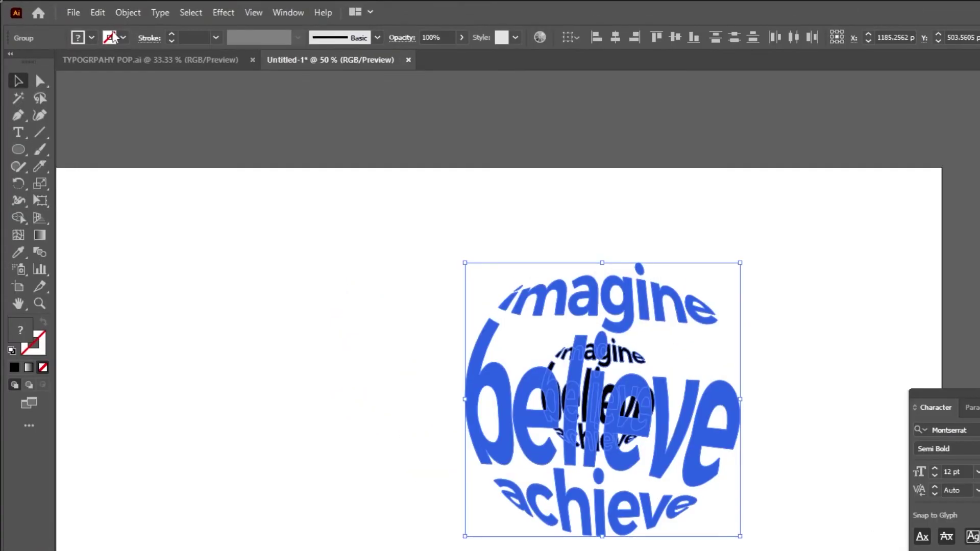
# - Set Blend Options to Specified Steps with 30 steps
pyautogui.click(91, 9)
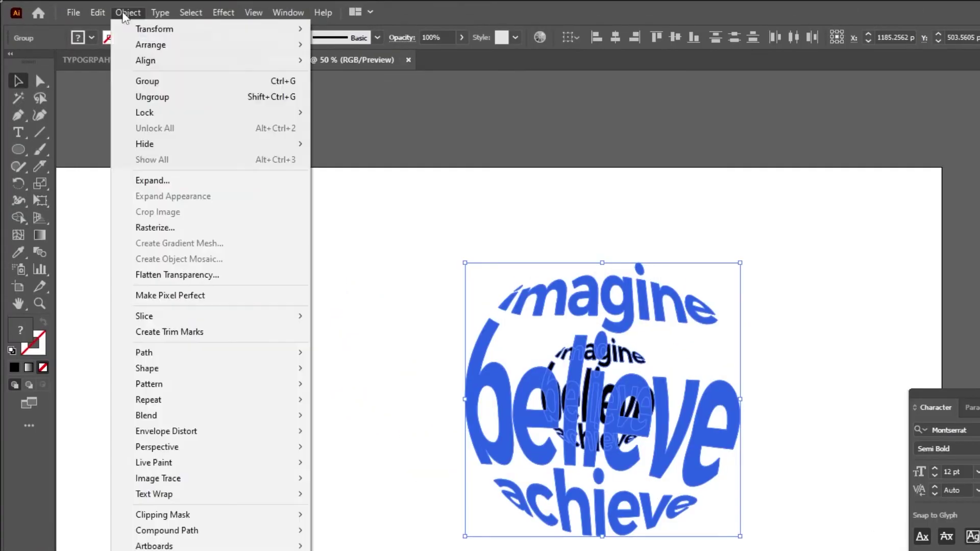
pyautogui.moveTo(169, 416)
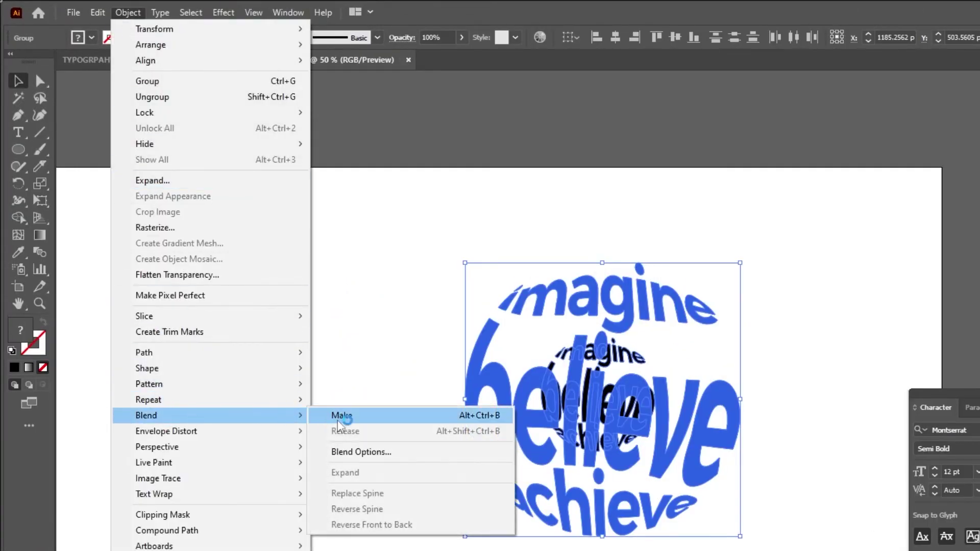
pyautogui.click(357, 452)
pyautogui.click(308, 320)
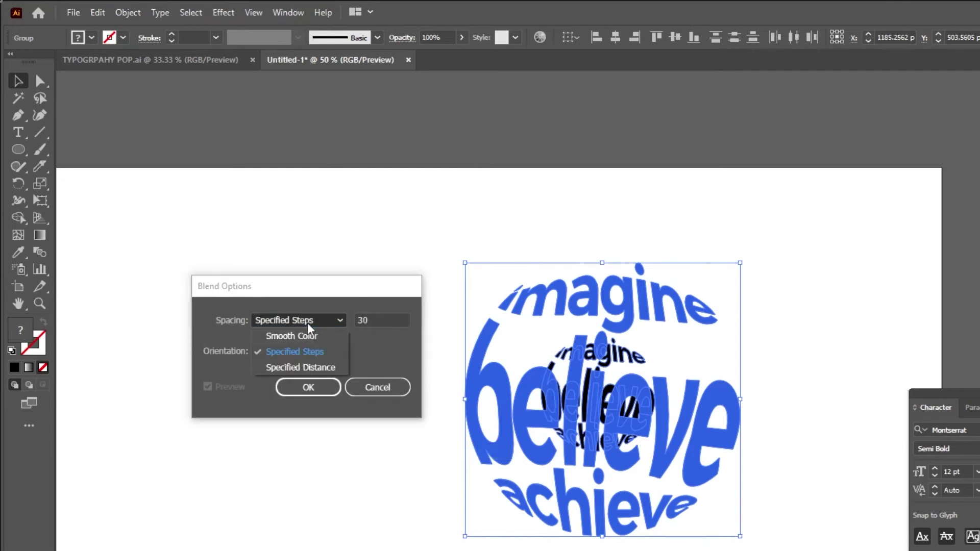
pyautogui.click(320, 359)
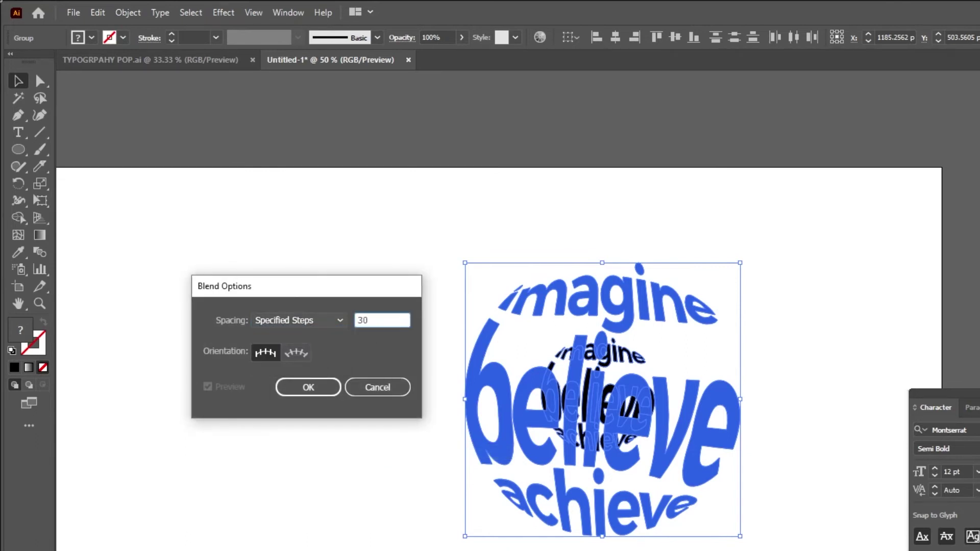
pyautogui.click(309, 387)
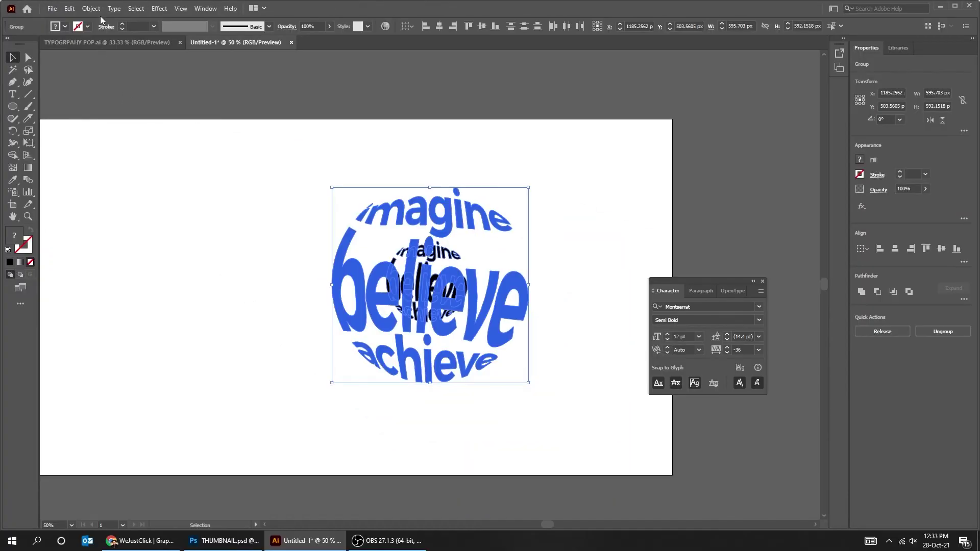
# - Make the blend between the small and large word circles to form the tunnel
pyautogui.click(92, 9)
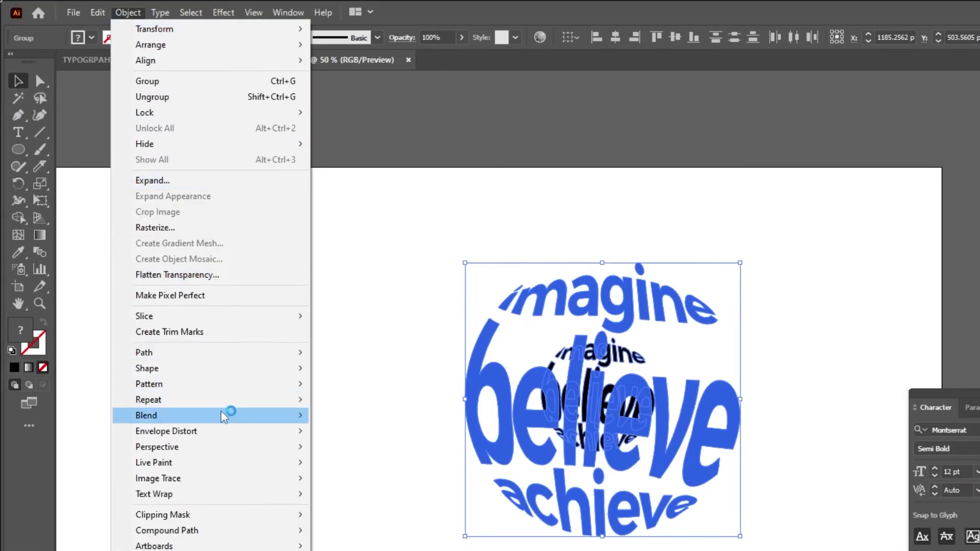
pyautogui.moveTo(224, 416)
pyautogui.click(383, 416)
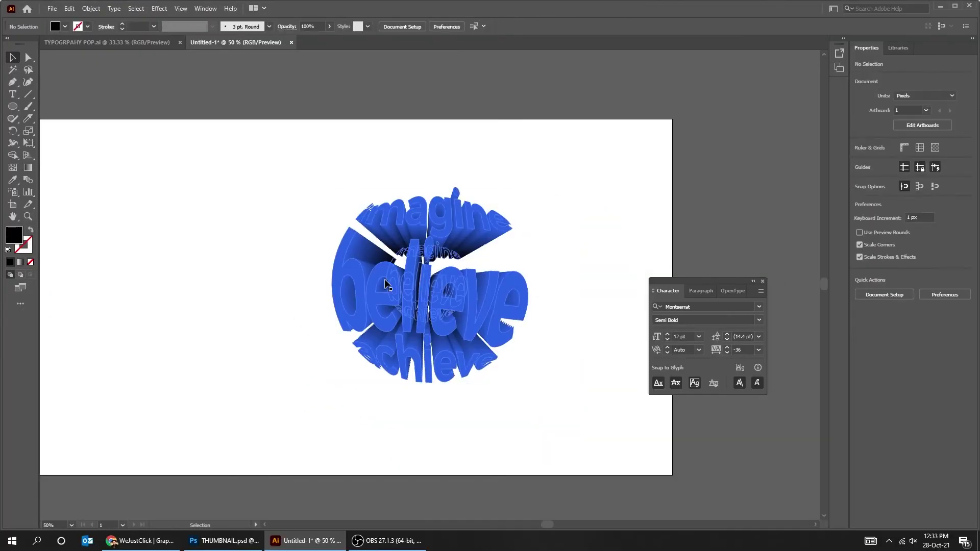
pyautogui.click(388, 283)
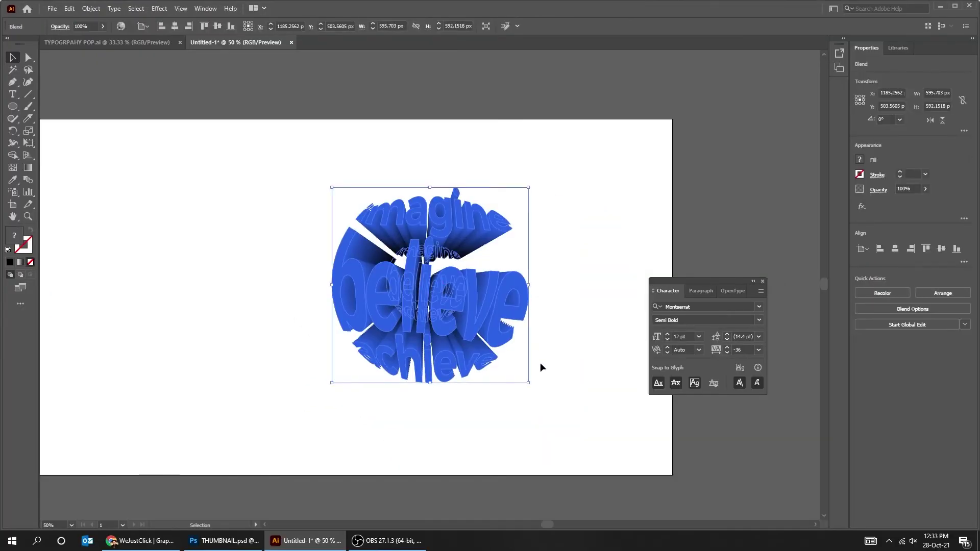
# - Enlarge the word tunnel to about 1000 px and move it left
pyautogui.moveTo(530, 386); pyautogui.dragTo(642, 450)
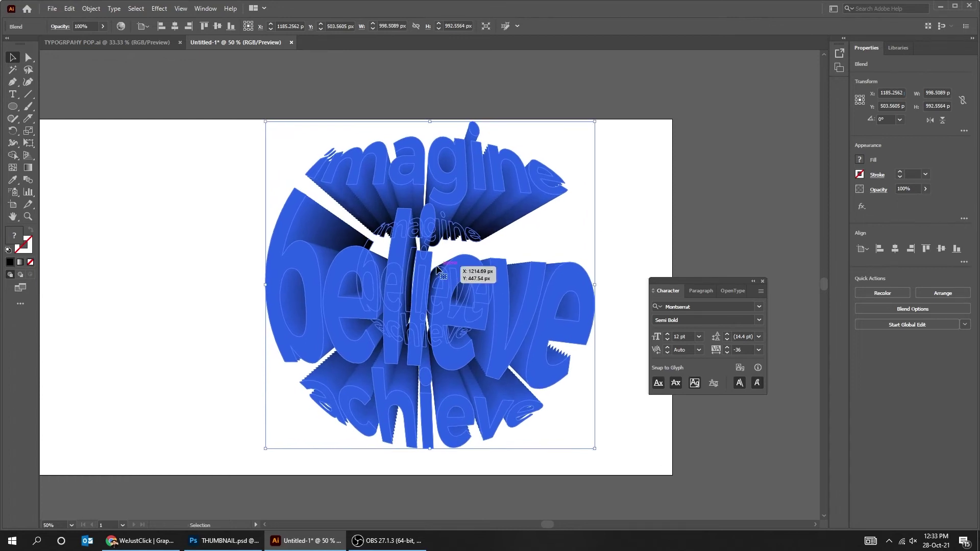
pyautogui.moveTo(437, 269); pyautogui.dragTo(299, 256)
pyautogui.click(539, 266)
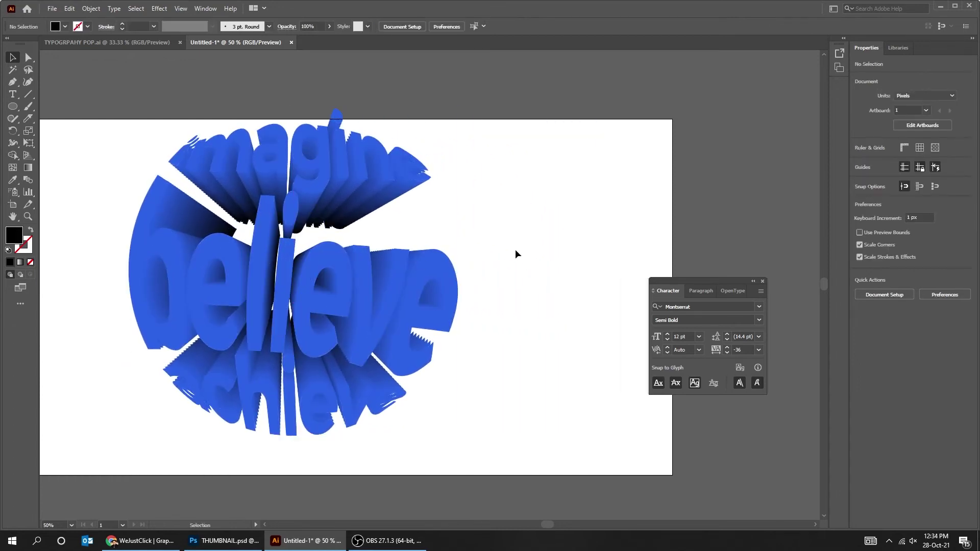
# - Recolour the words inside the blend to teal green #14af87
pyautogui.doubleClick(339, 262)
pyautogui.click(195, 249)
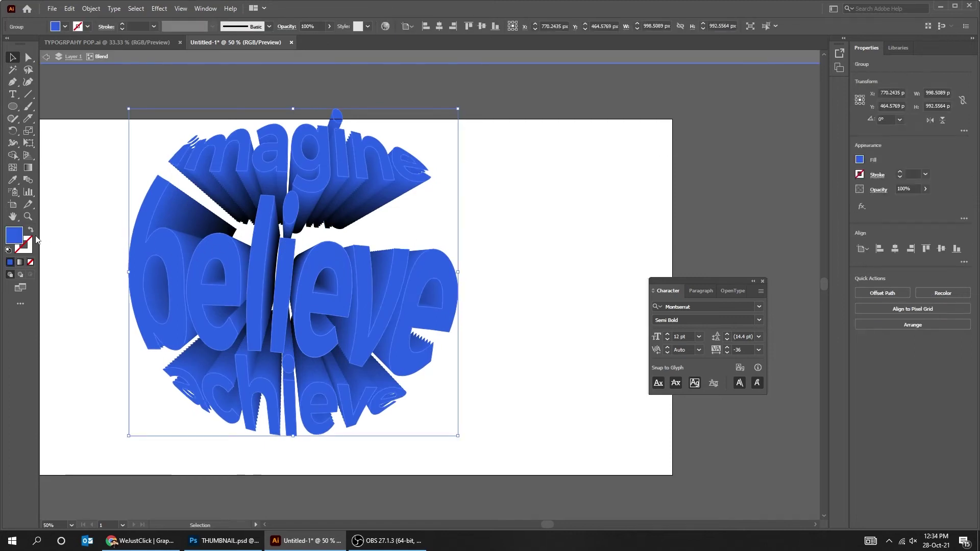
pyautogui.doubleClick(18, 236)
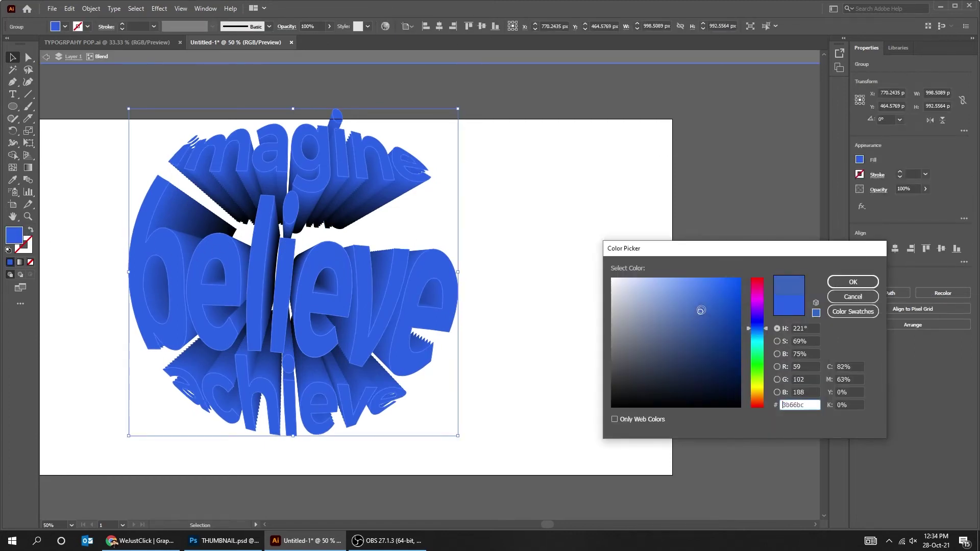
pyautogui.moveTo(733, 316); pyautogui.dragTo(735, 360)
pyautogui.click(757, 360)
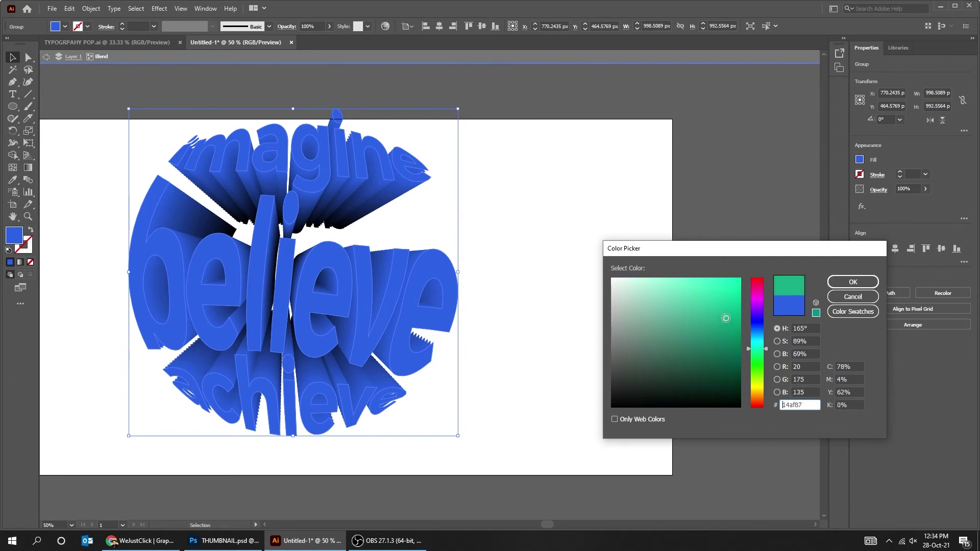
pyautogui.click(845, 284)
pyautogui.click(599, 295)
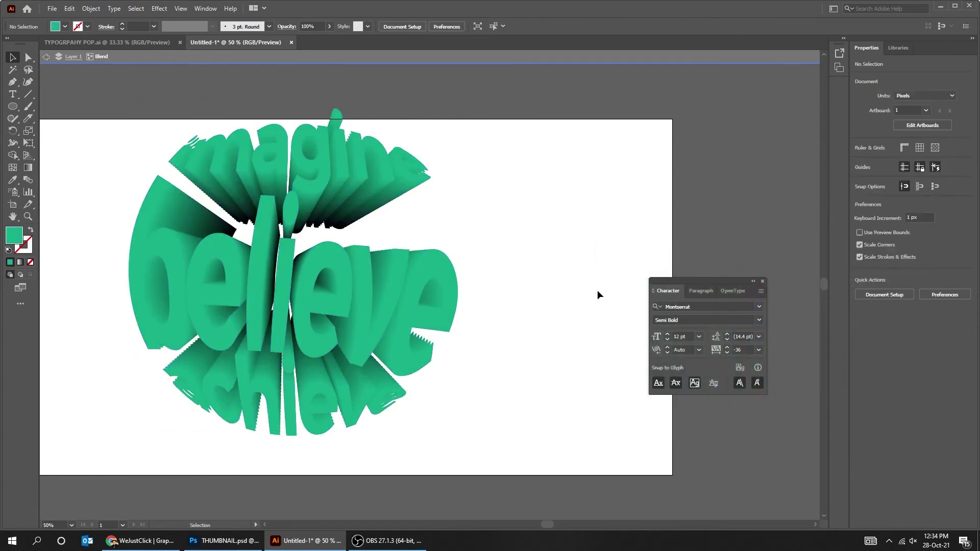
pyautogui.hotkey('ctrl', '-')
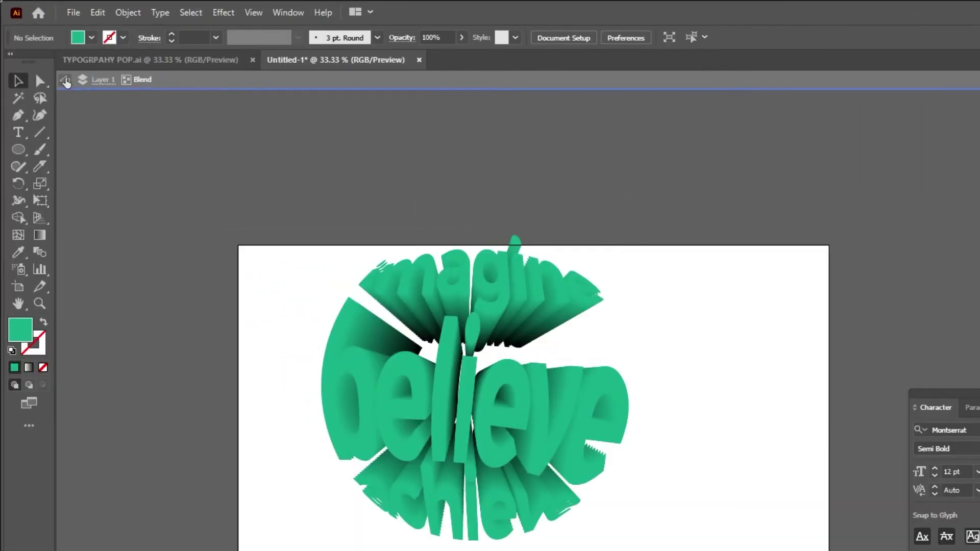
# - Draw a rectangle covering the whole artboard
pyautogui.click(45, 56)
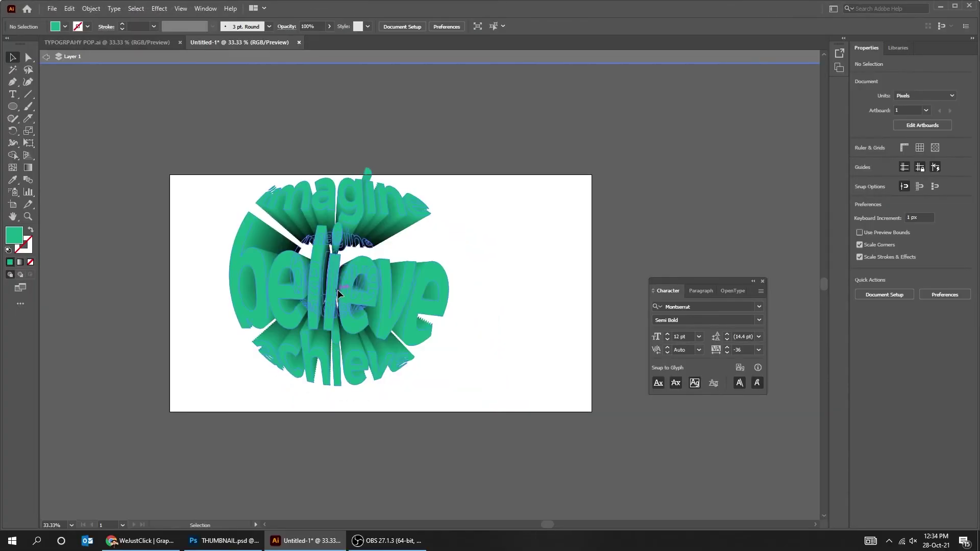
pyautogui.click(440, 415)
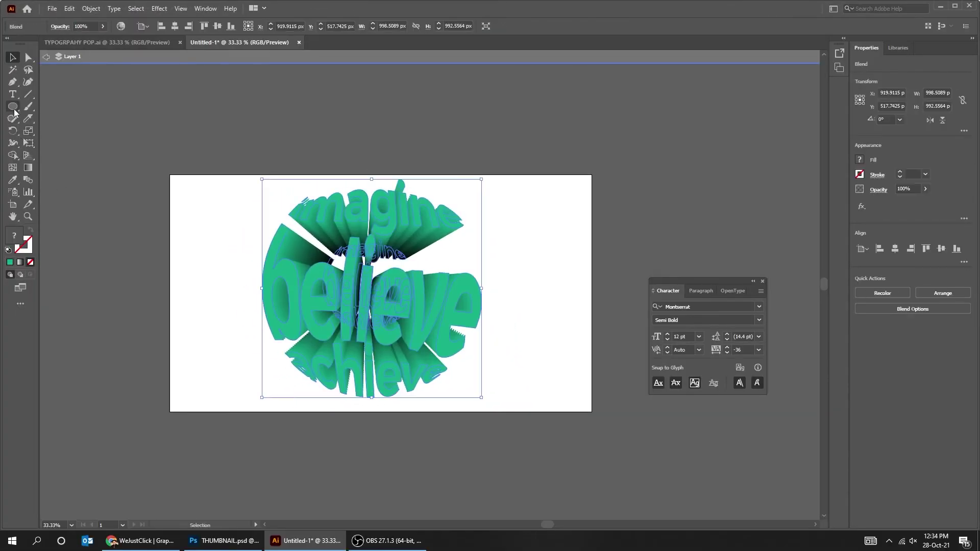
pyautogui.moveTo(14, 111); pyautogui.dragTo(43, 105)
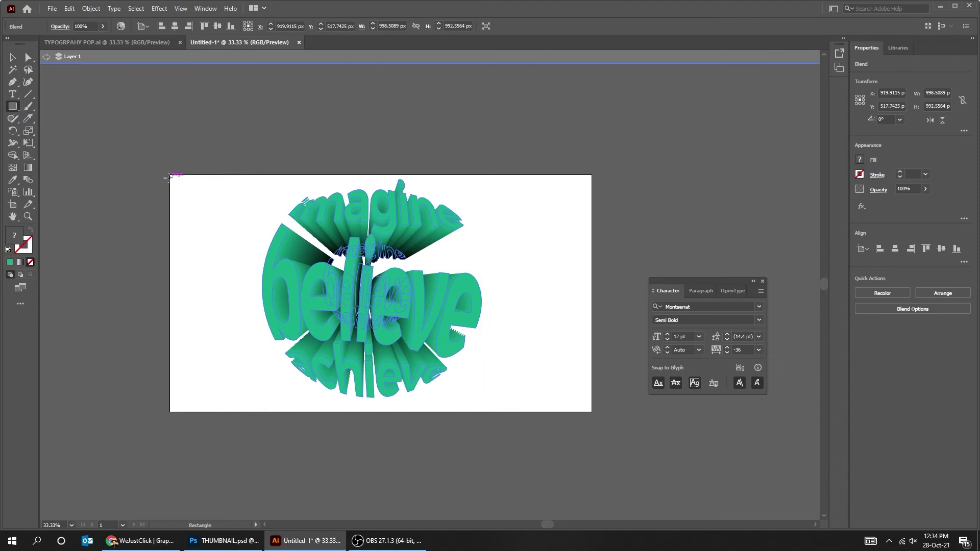
pyautogui.moveTo(169, 175)
pyautogui.mouseDown()
pyautogui.moveTo(405, 339)
pyautogui.moveTo(592, 412)
pyautogui.mouseUp()
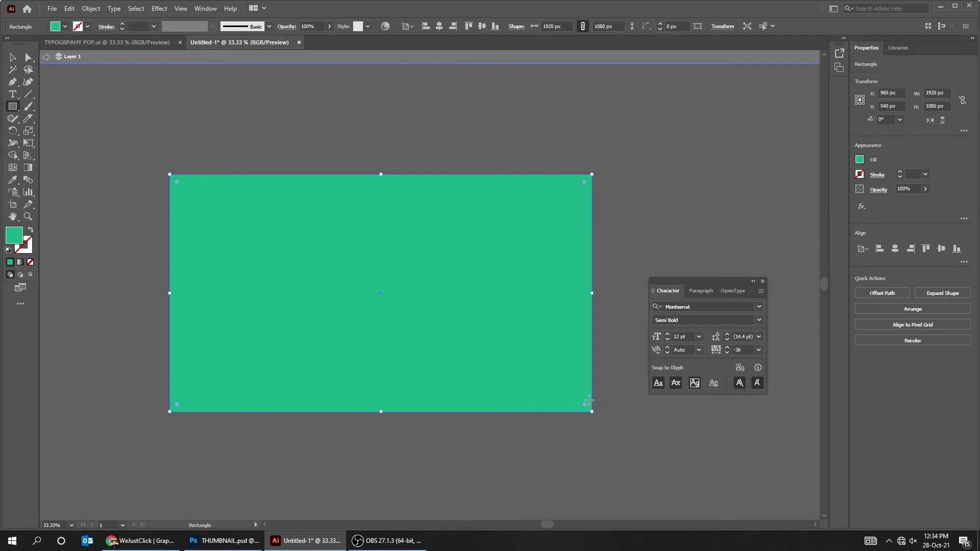
# - Send the rectangle behind the word tunnel and fill it black
pyautogui.rightClick(510, 315)
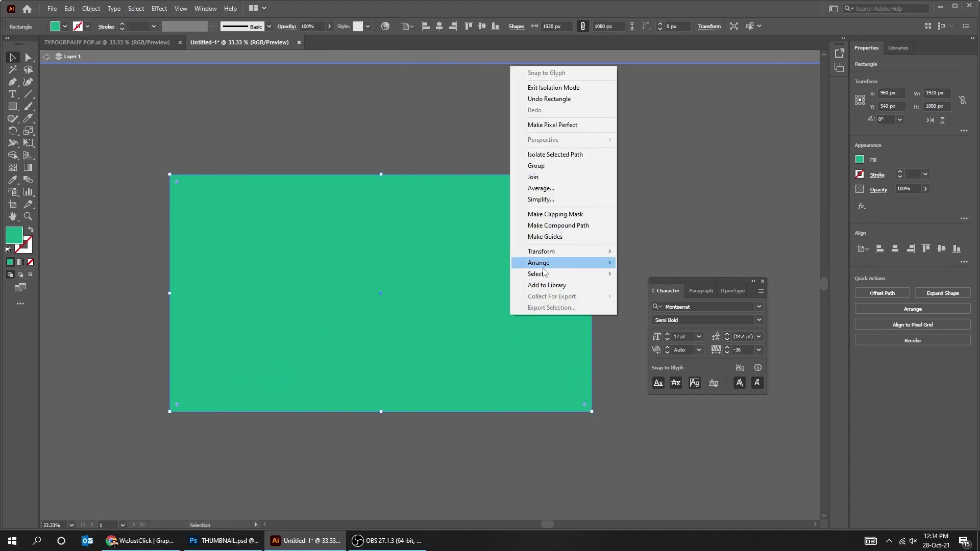
pyautogui.moveTo(547, 263)
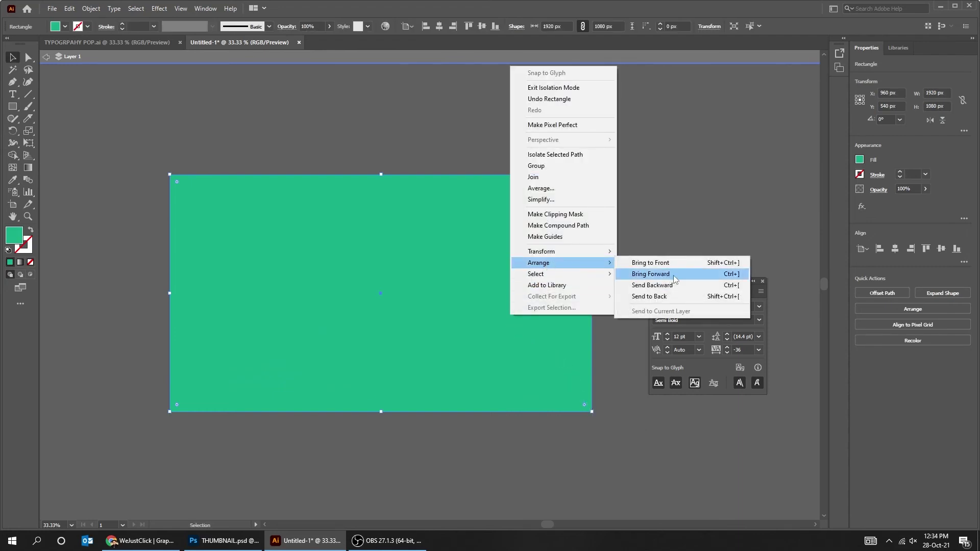
pyautogui.click(687, 298)
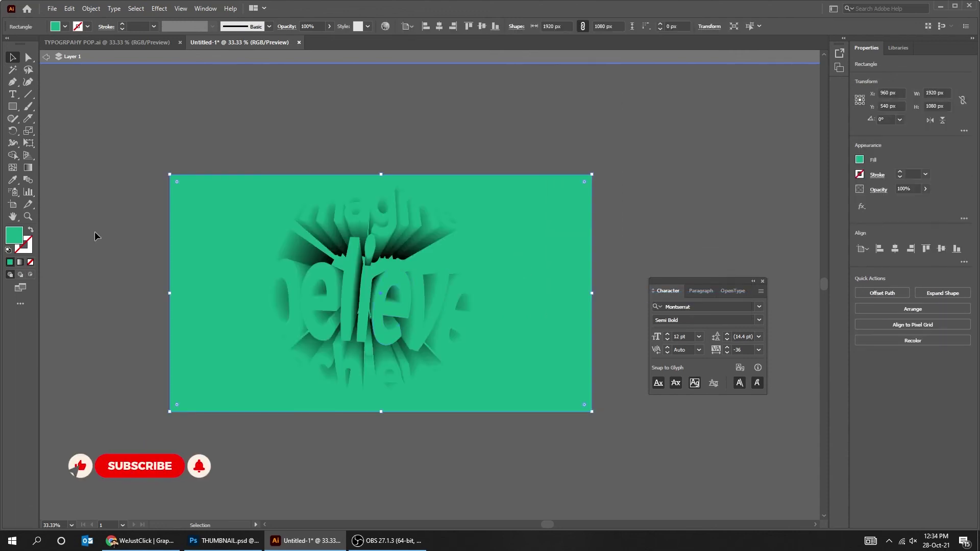
pyautogui.doubleClick(21, 238)
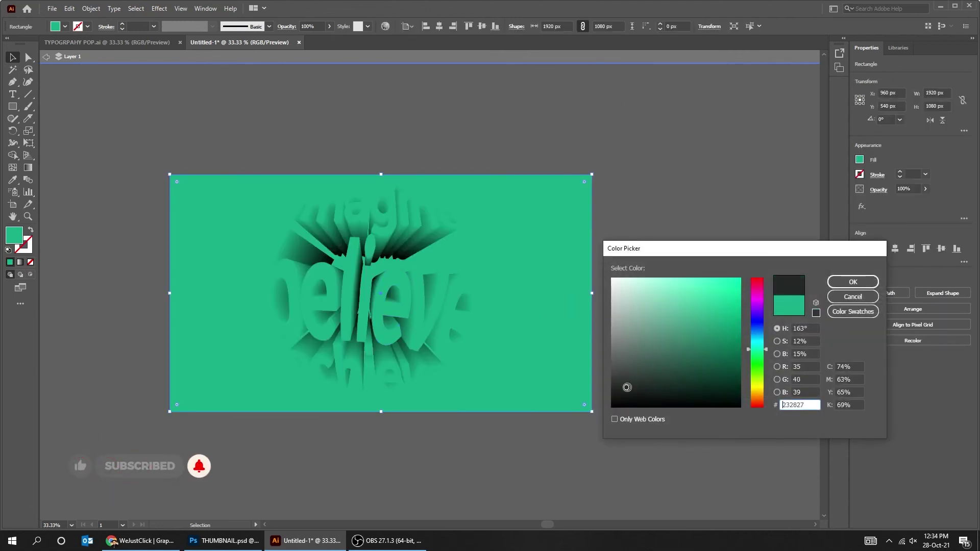
pyautogui.click(837, 282)
pyautogui.click(595, 268)
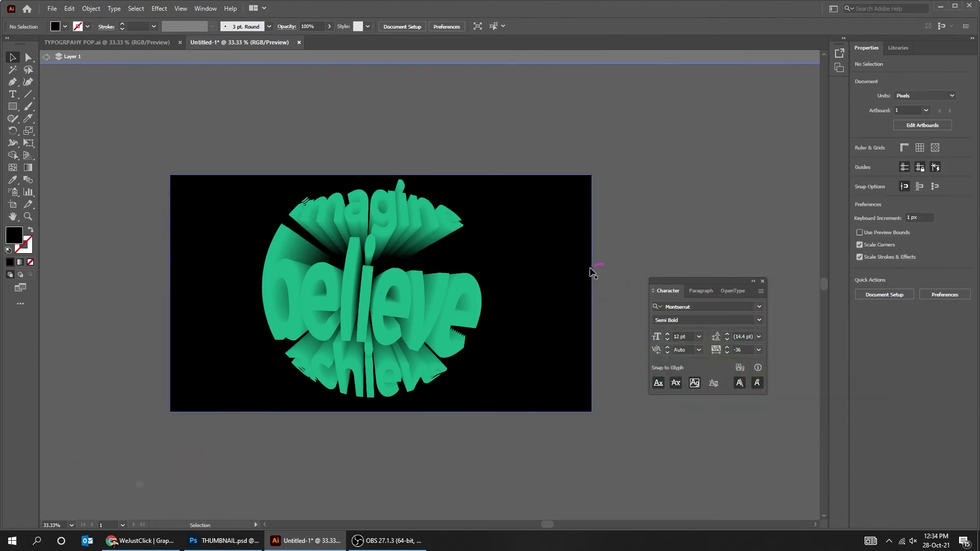
# - Recolour the tunnel words bright blue, then view the emblem in Photoshop's THUMBNAIL.psd
pyautogui.hotkey('ctrl', '+')
pyautogui.doubleClick(396, 280)
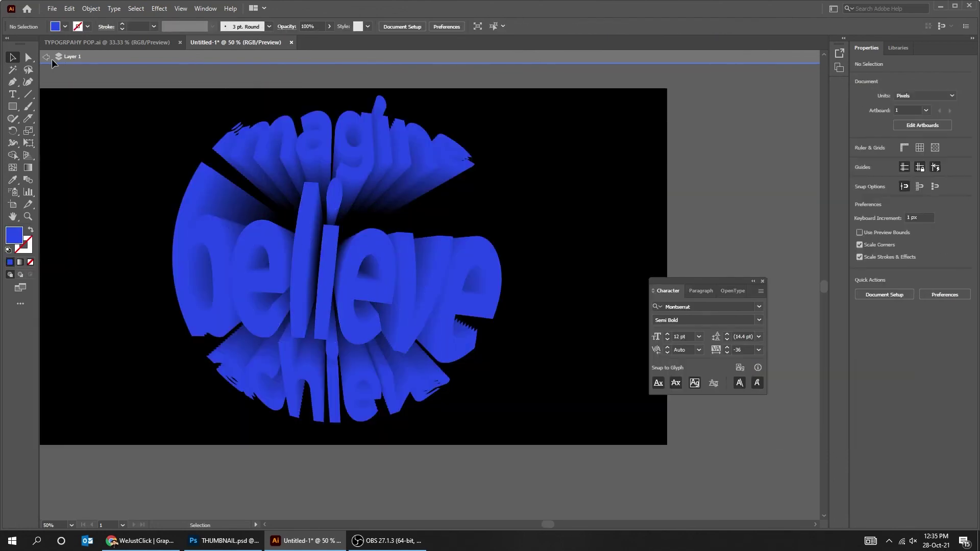
pyautogui.hotkey('ctrl', '-')
pyautogui.click(445, 249)
pyautogui.hotkey('ctrl', 'z')
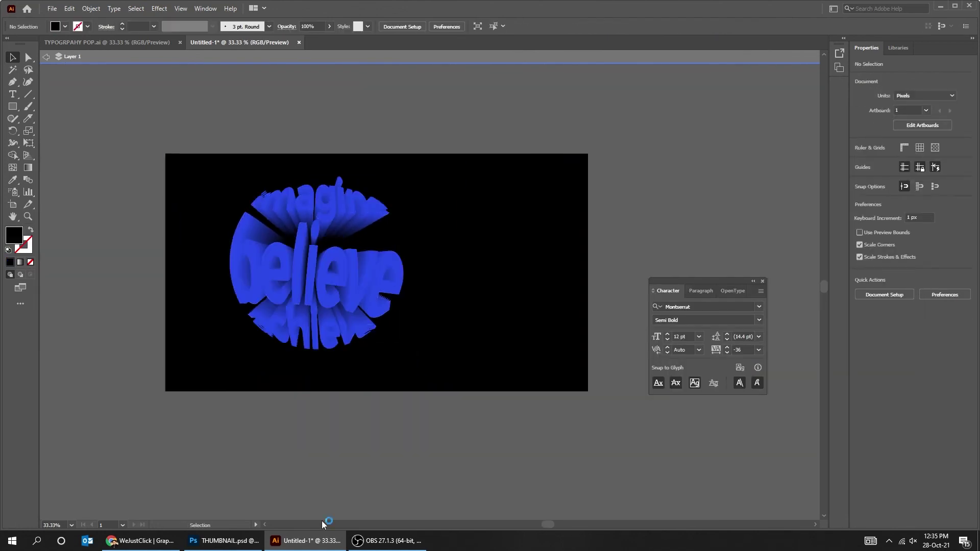
pyautogui.click(240, 543)
pyautogui.keyDown('ctrl'); pyautogui.click(537, 350); pyautogui.keyUp('ctrl')
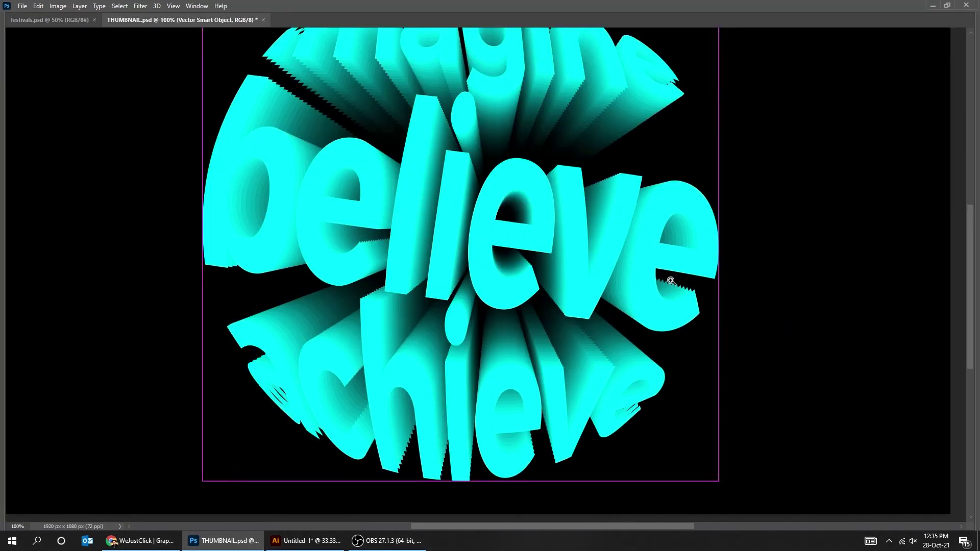